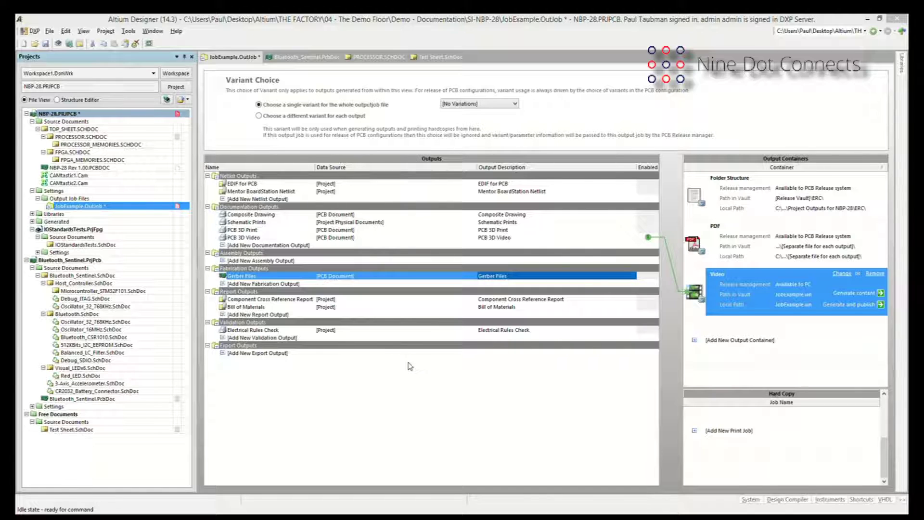
# - Create the empty Job1.OutJob output job and list the netlist formats it can add
pyautogui.click(50, 32)
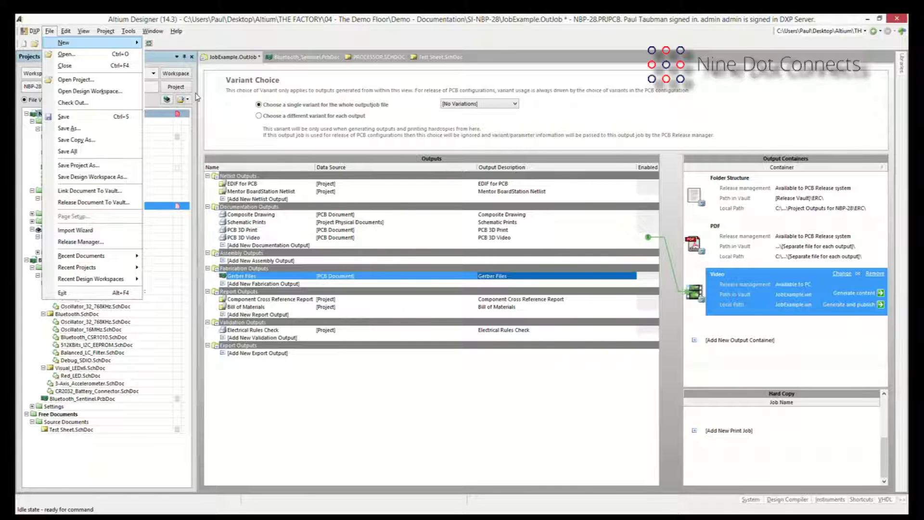
pyautogui.moveTo(96, 42)
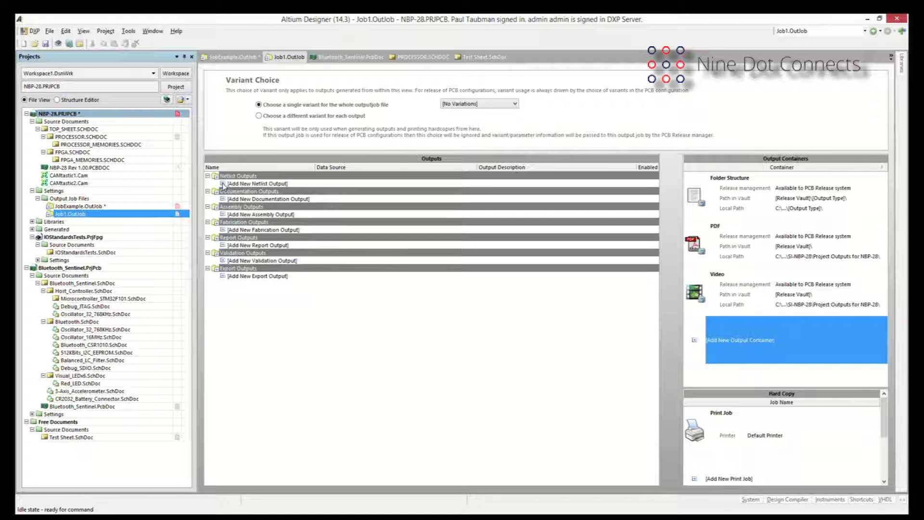
pyautogui.click(223, 184)
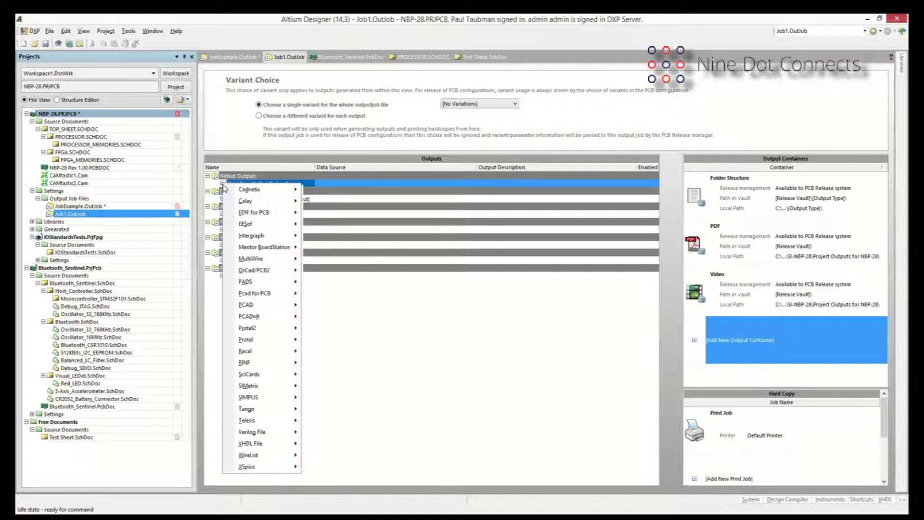
pyautogui.click(221, 313)
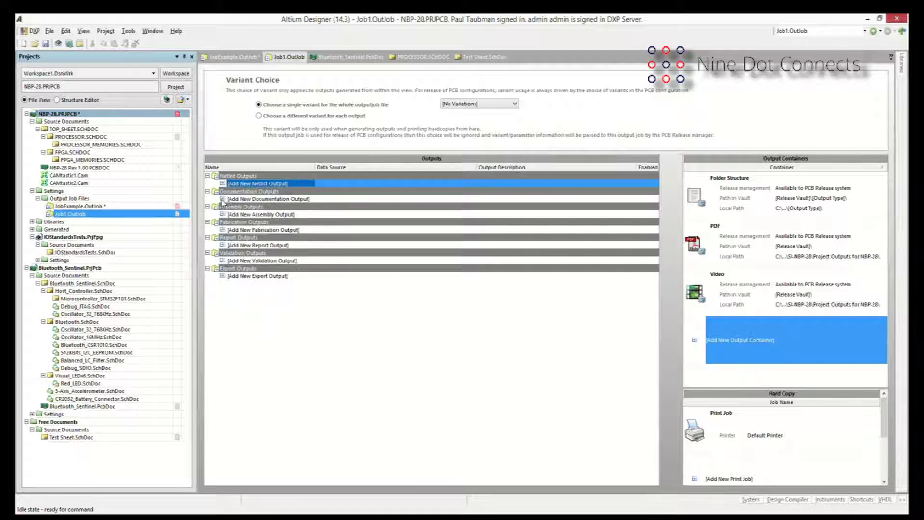
pyautogui.click(223, 200)
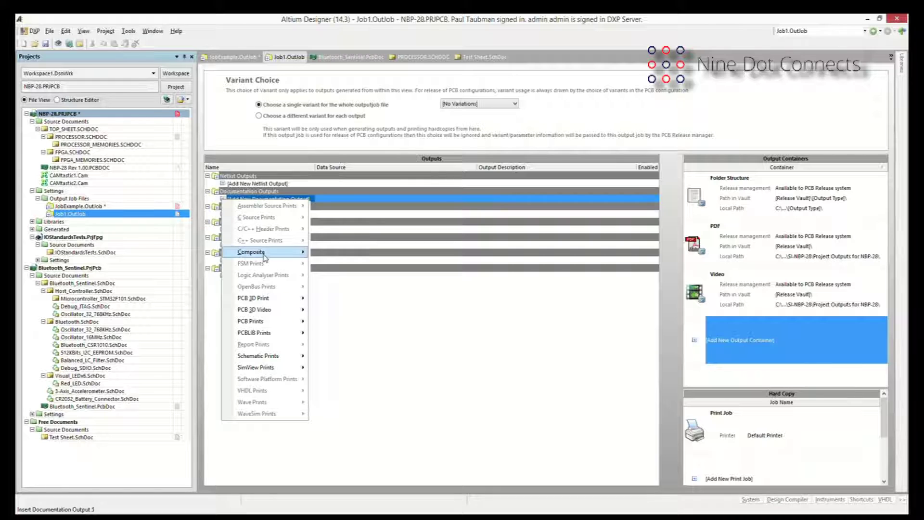
pyautogui.moveTo(264, 258)
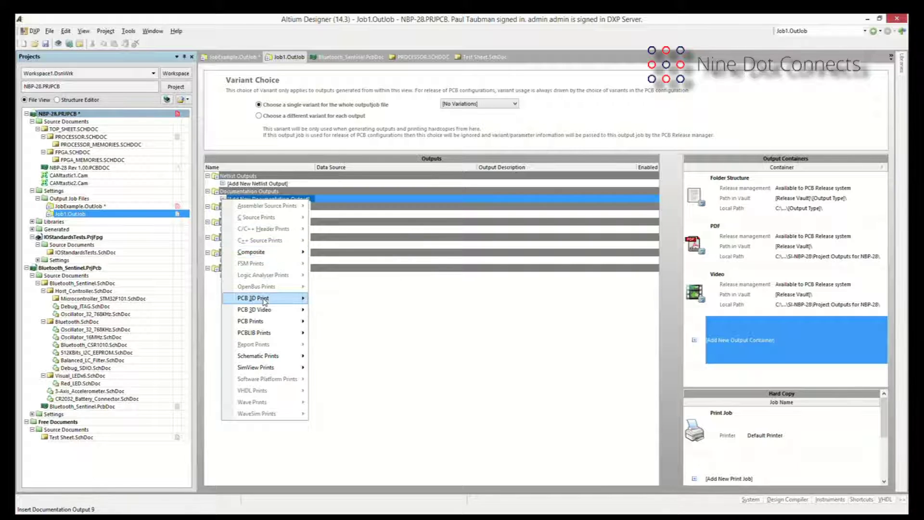
pyautogui.moveTo(265, 298)
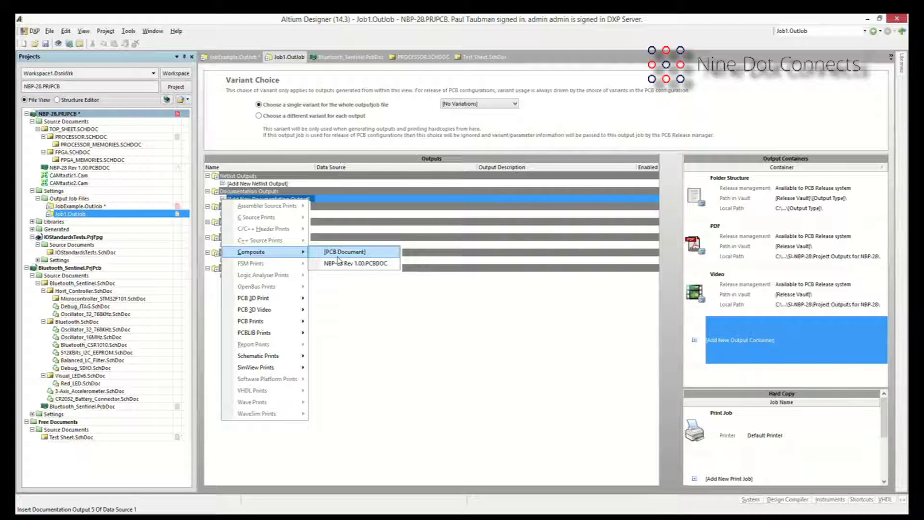
pyautogui.click(343, 295)
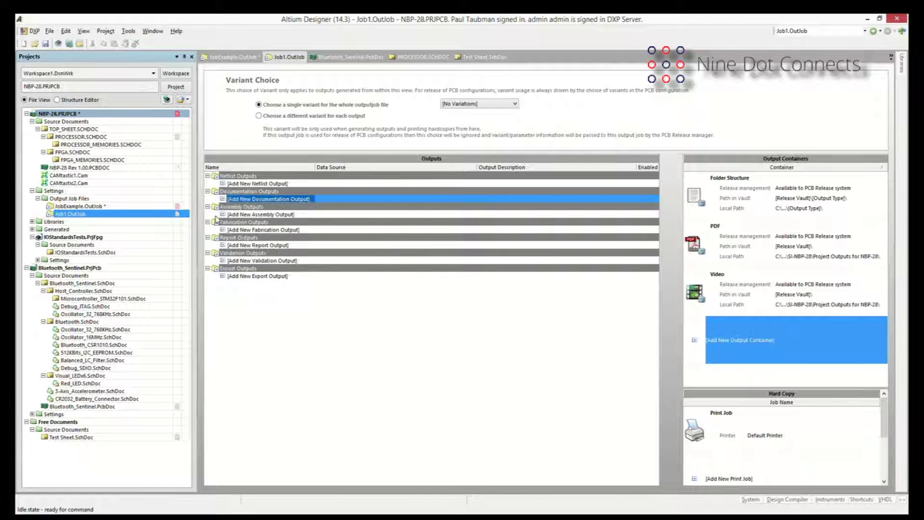
pyautogui.click(224, 215)
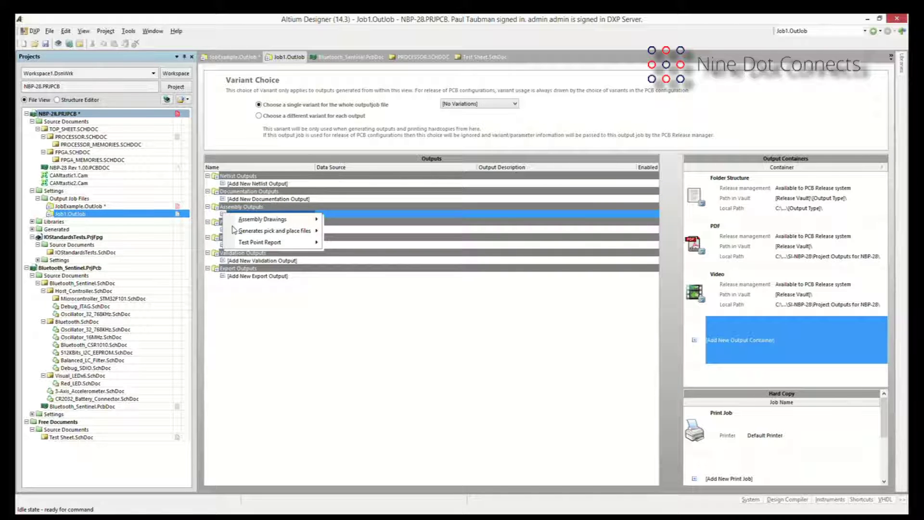
pyautogui.click(220, 232)
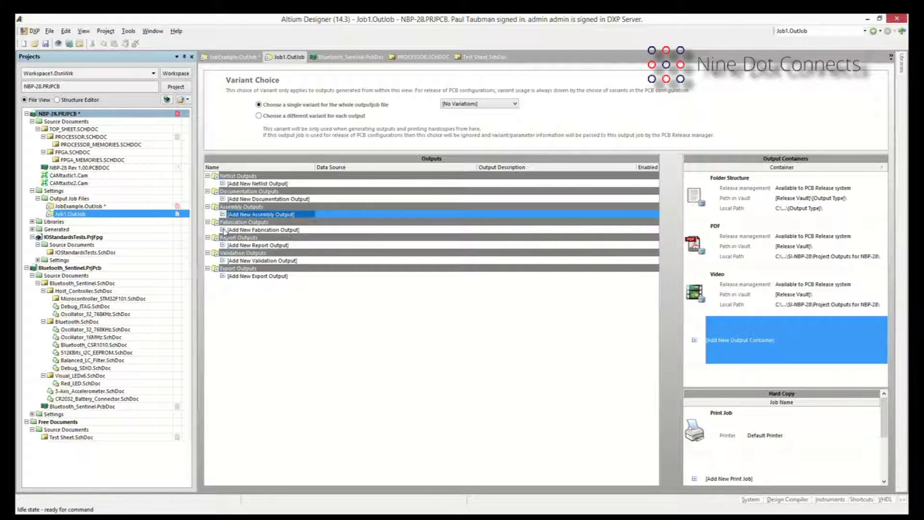
pyautogui.click(224, 230)
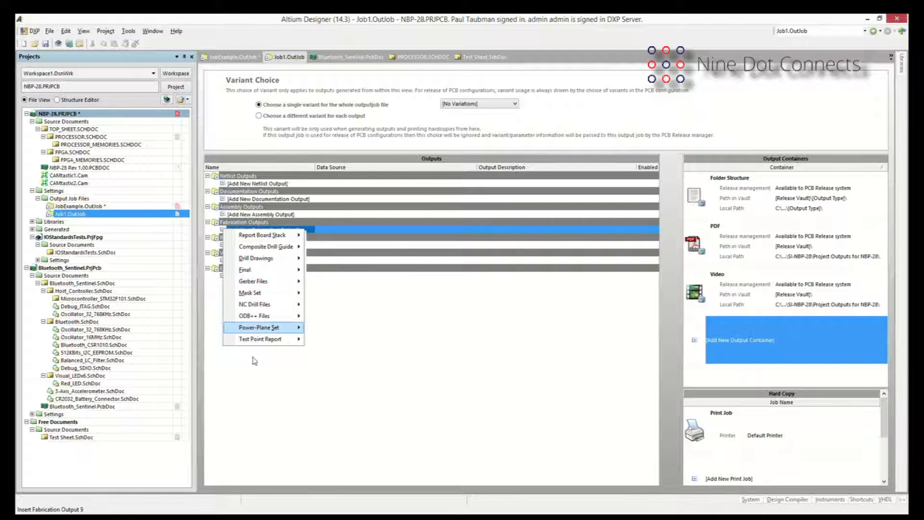
pyautogui.click(225, 247)
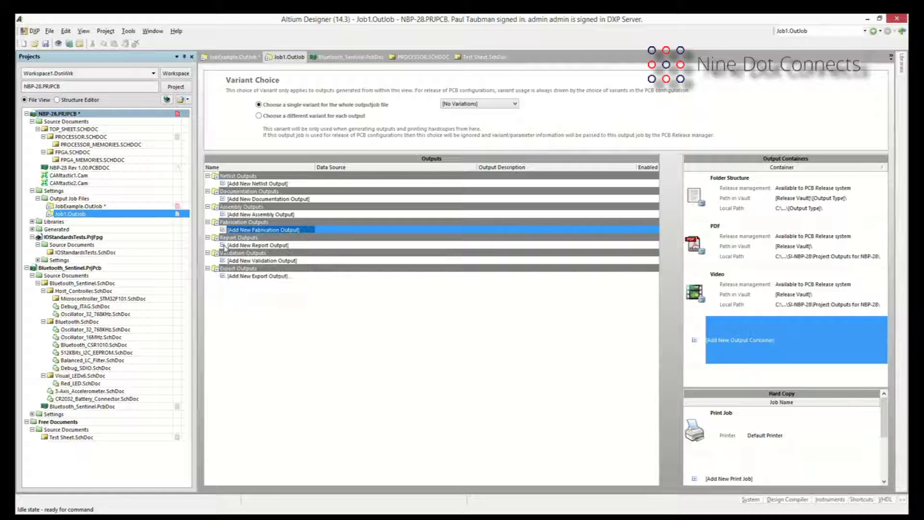
pyautogui.click(225, 247)
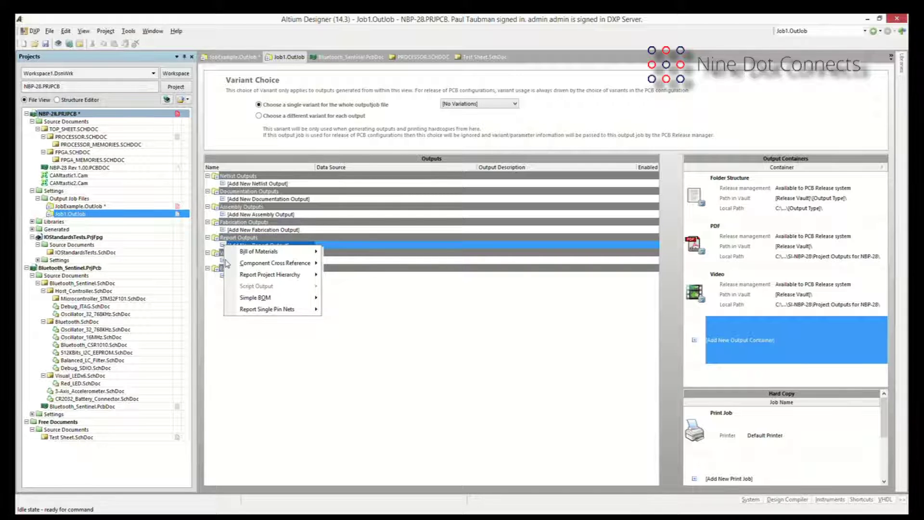
pyautogui.click(215, 302)
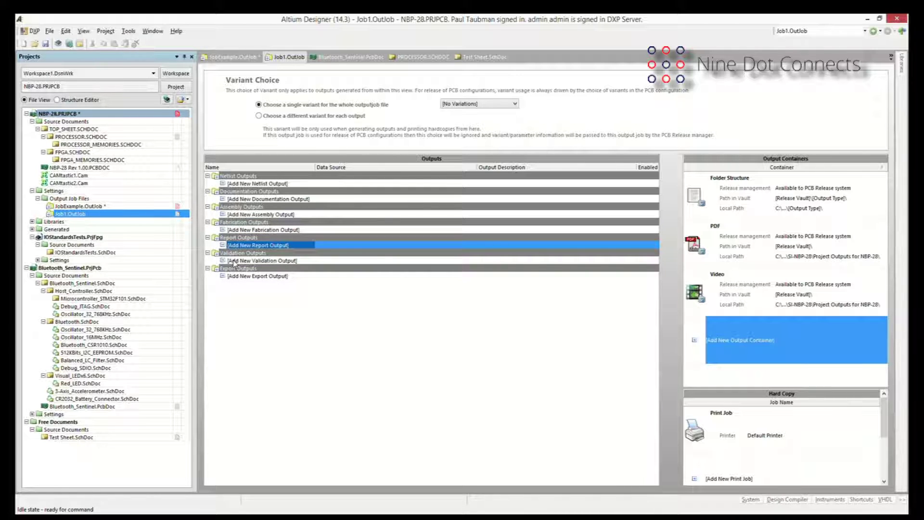
pyautogui.click(235, 261)
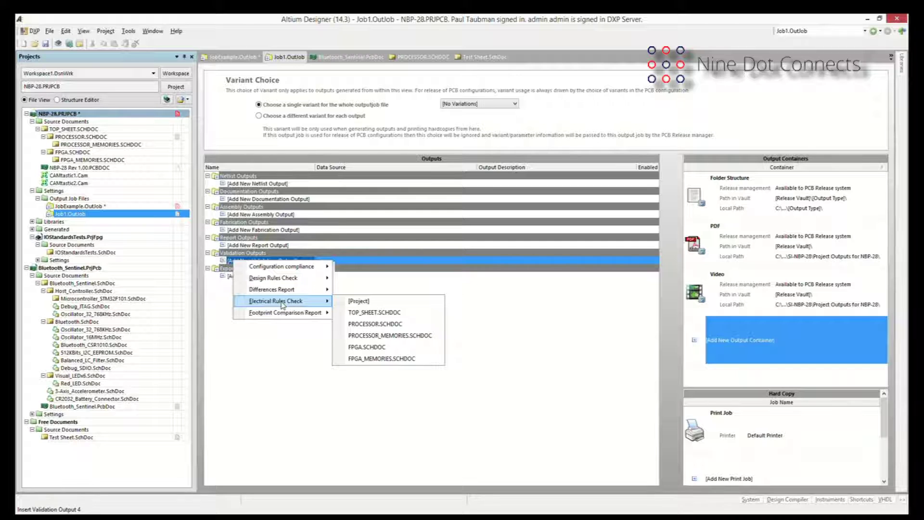
pyautogui.click(222, 277)
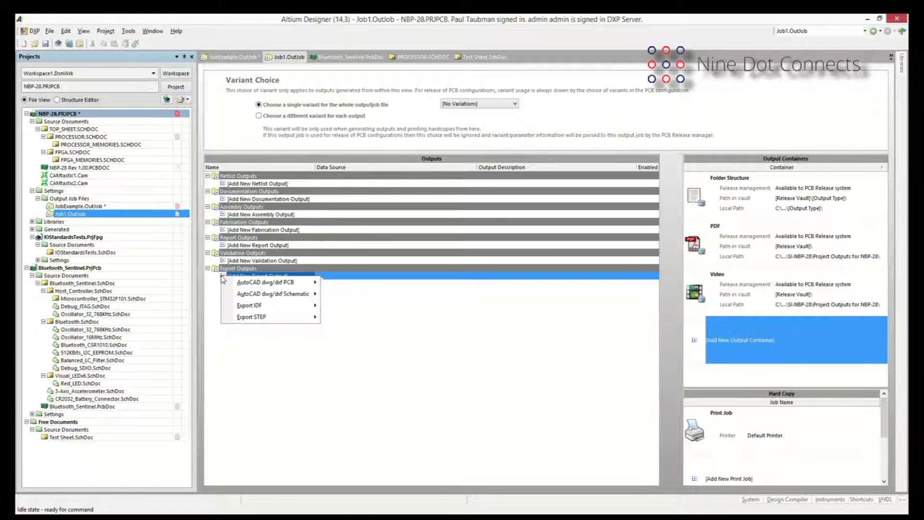
pyautogui.click(82, 208)
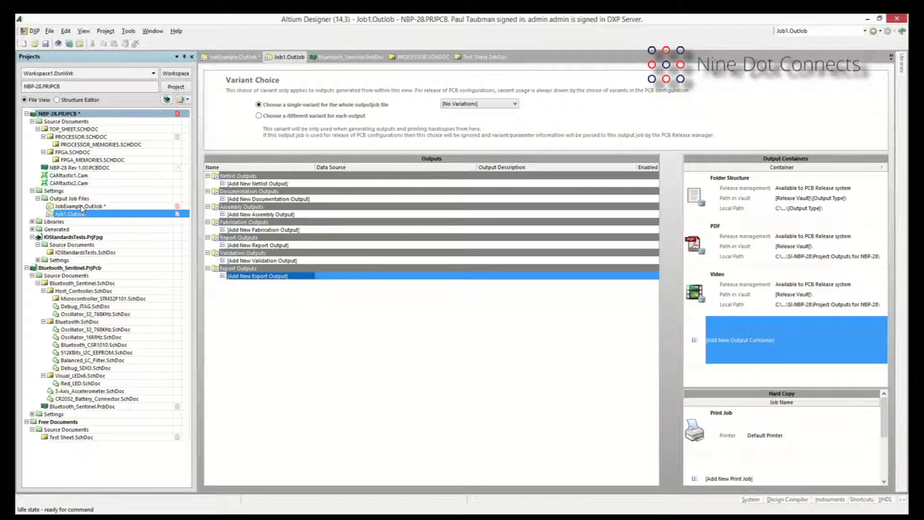
pyautogui.click(81, 208)
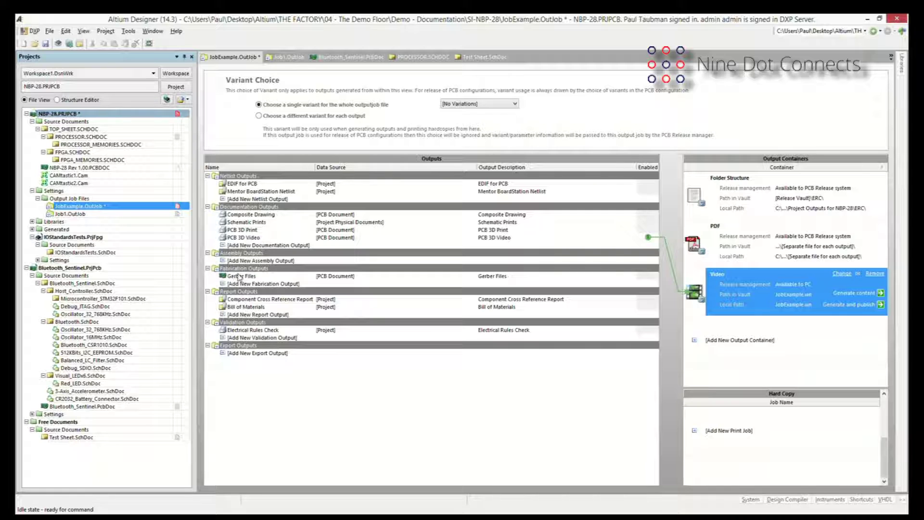
# - Add a Composite [PCB Document] output and rename it Composite Drawing 2
pyautogui.click(224, 246)
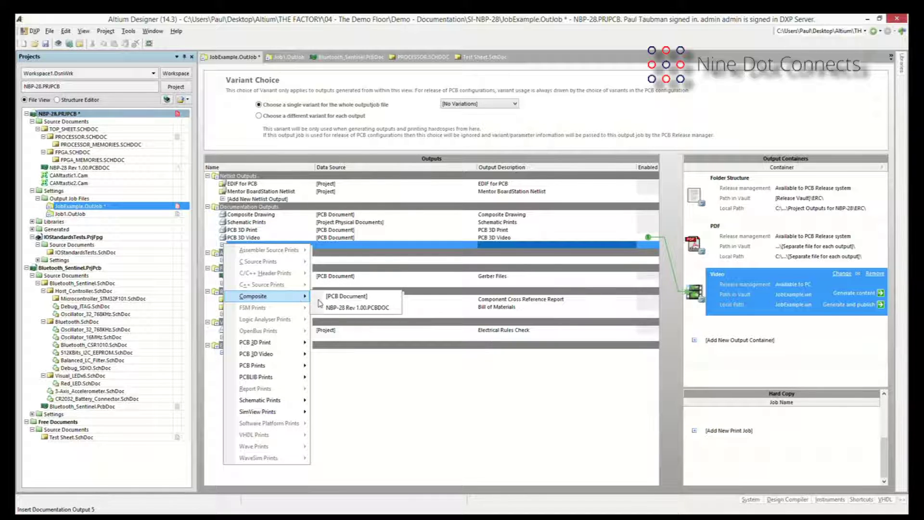
pyautogui.click(331, 299)
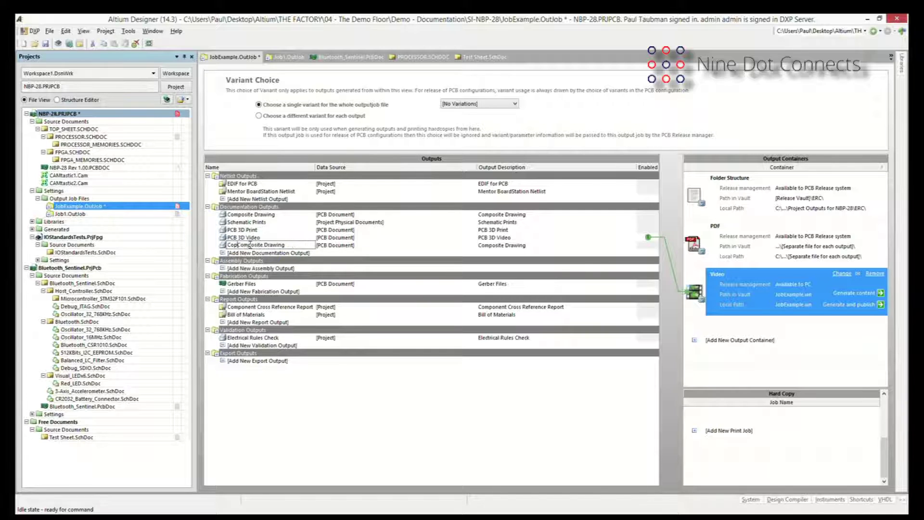
pyautogui.press('BackSpace')
pyautogui.press('BackSpace')
pyautogui.press('BackSpace')
pyautogui.press('End')
pyautogui.write('2')
pyautogui.click(333, 247)
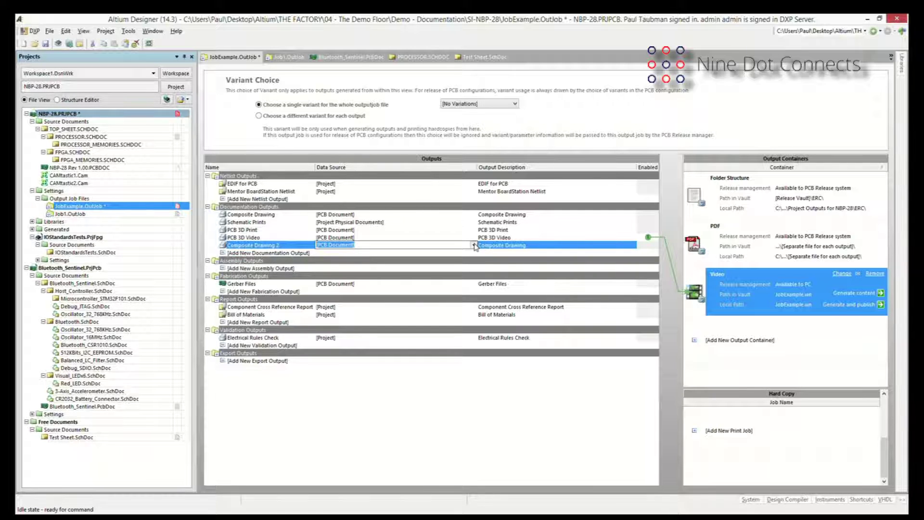
# - Keep [PCB Document] as Composite Drawing 2's data source and open the Gerber Files settings
pyautogui.click(474, 245)
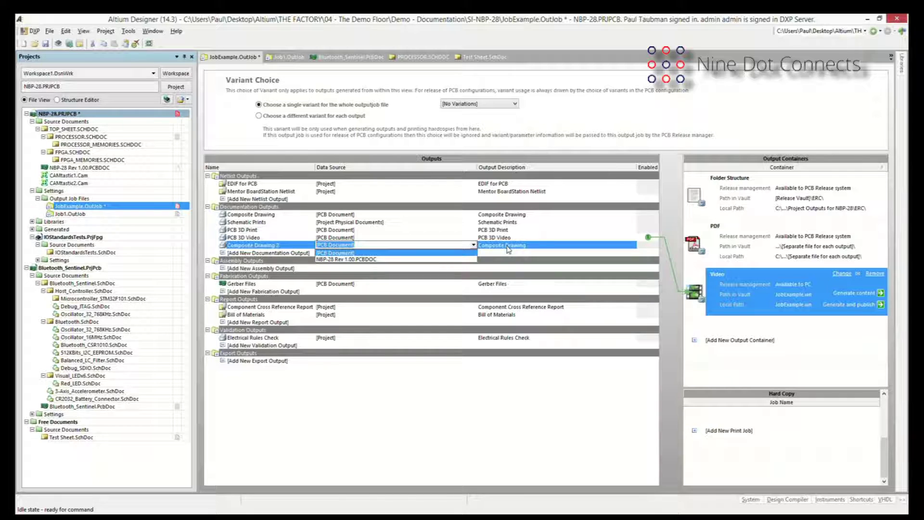
pyautogui.click(509, 250)
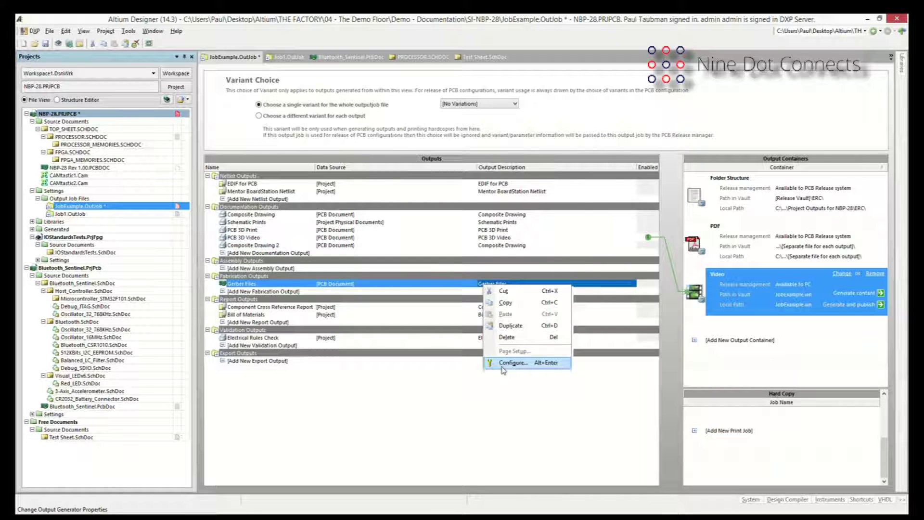
pyautogui.click(503, 364)
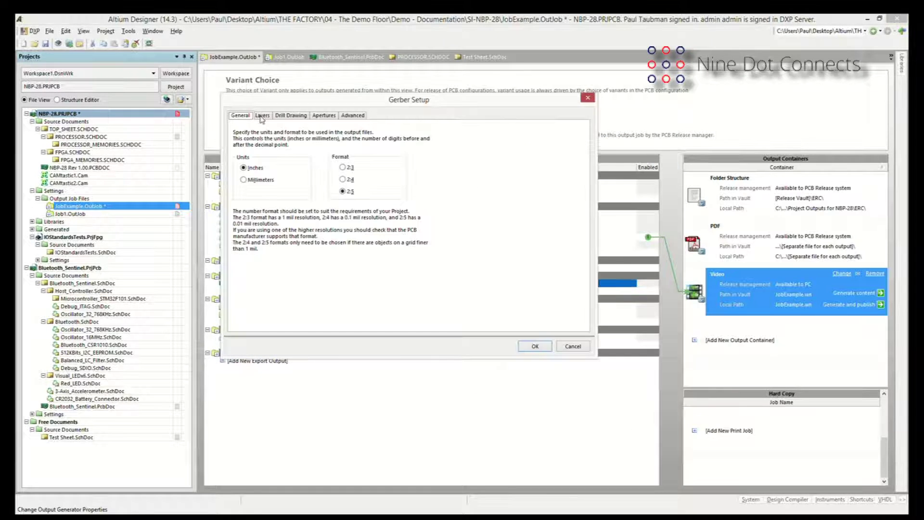
# - Review the Gerber Layers and Drill Drawing tabs unchanged, then show the PDF container's linked outputs
pyautogui.click(263, 116)
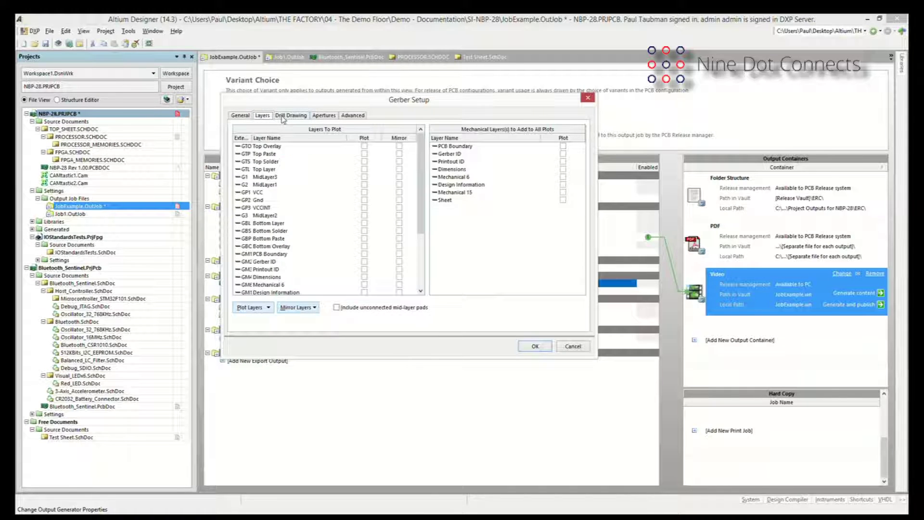
pyautogui.click(283, 116)
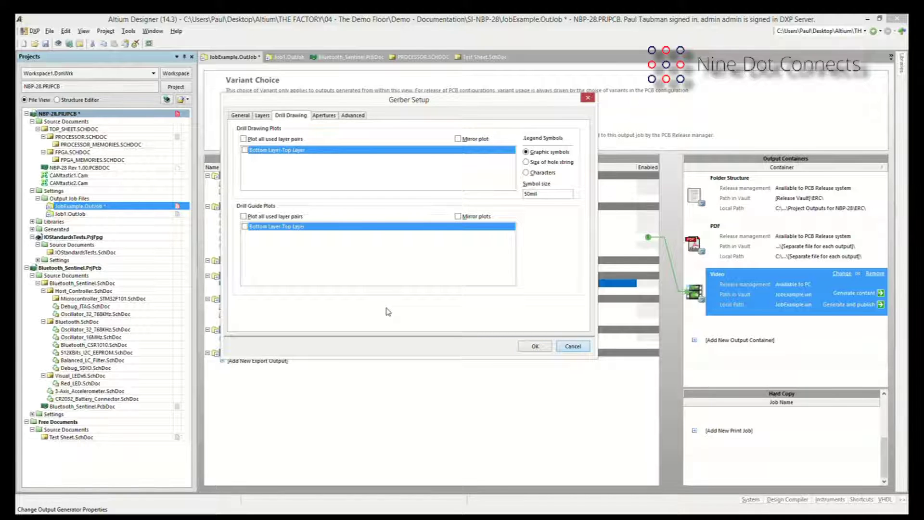
pyautogui.press('Escape')
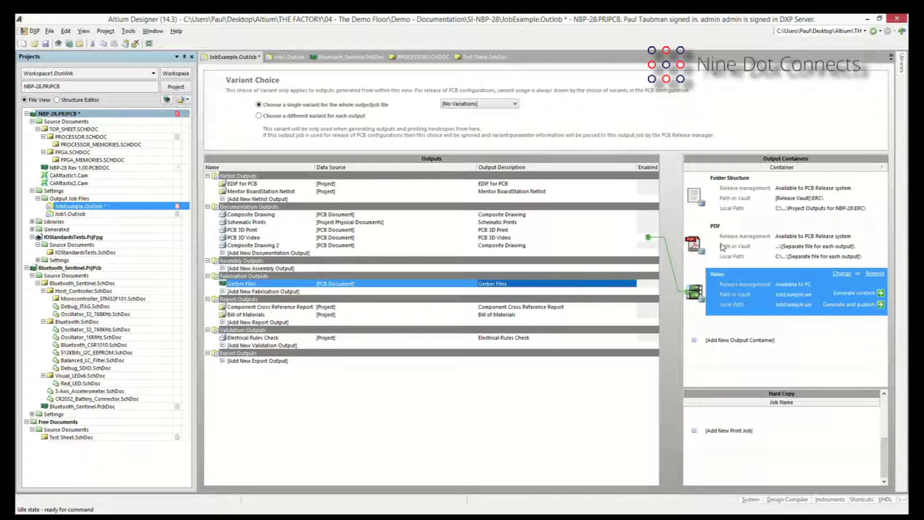
pyautogui.click(722, 247)
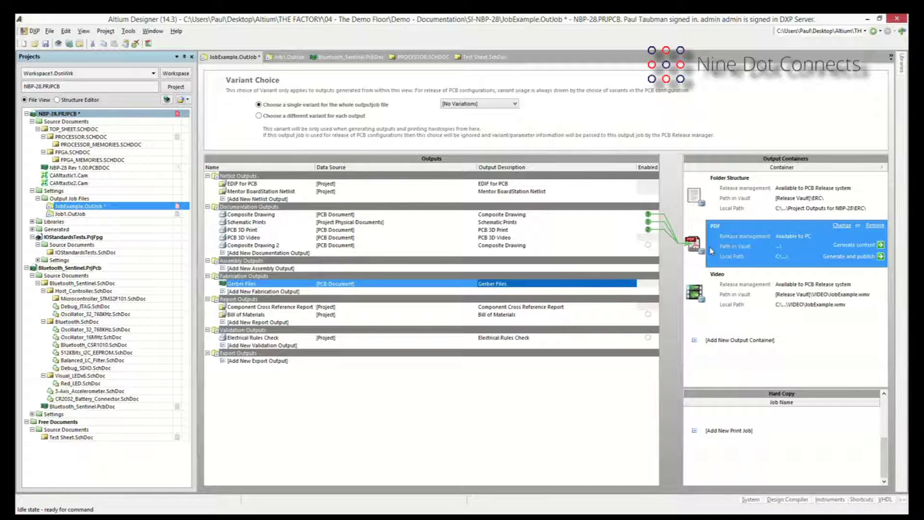
# - Show the Video container's link to PCB 3D Video and browse documentation output types without adding any
pyautogui.click(728, 295)
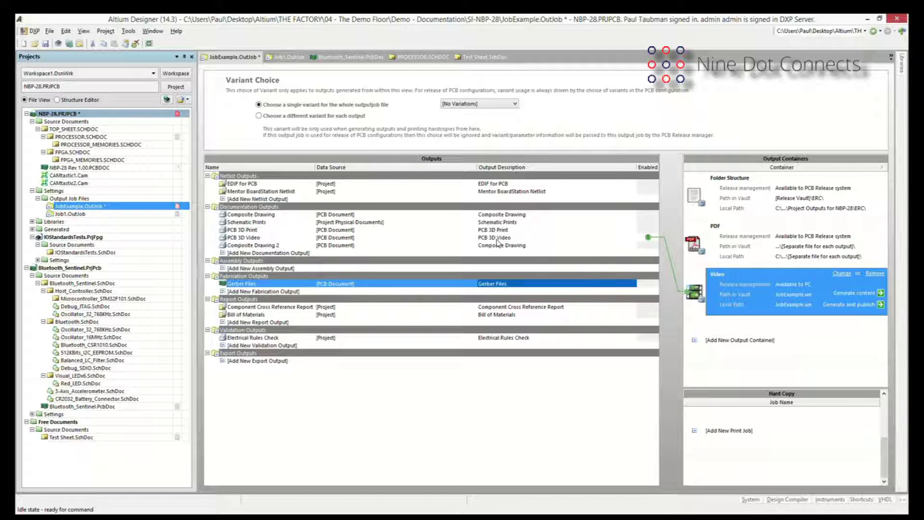
pyautogui.click(497, 239)
pyautogui.click(241, 253)
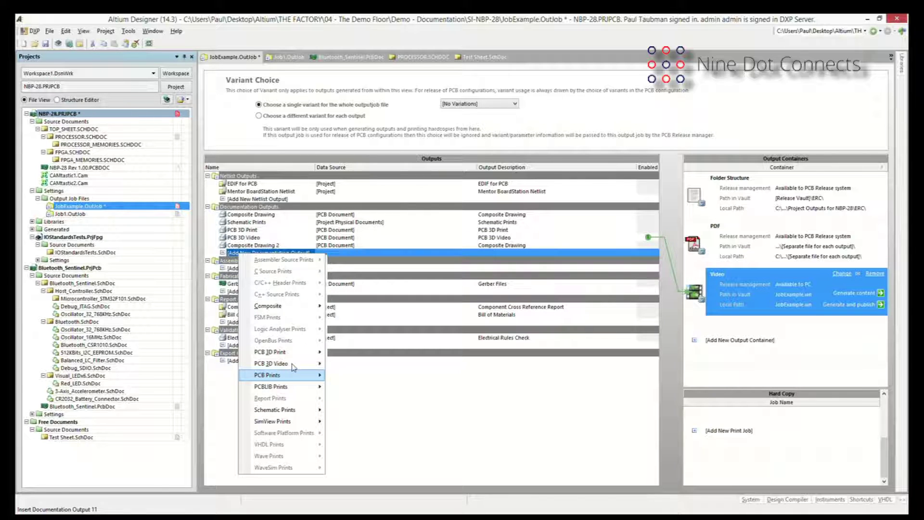
pyautogui.moveTo(293, 366)
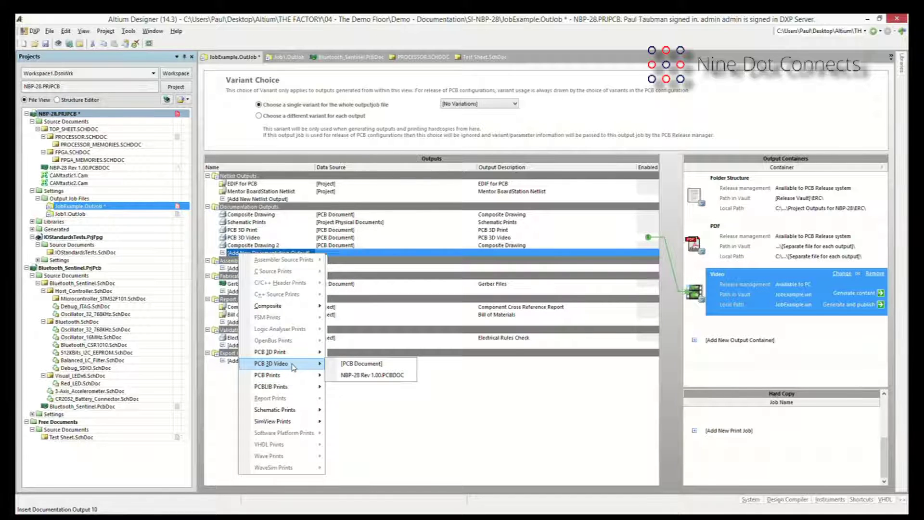
pyautogui.click(511, 347)
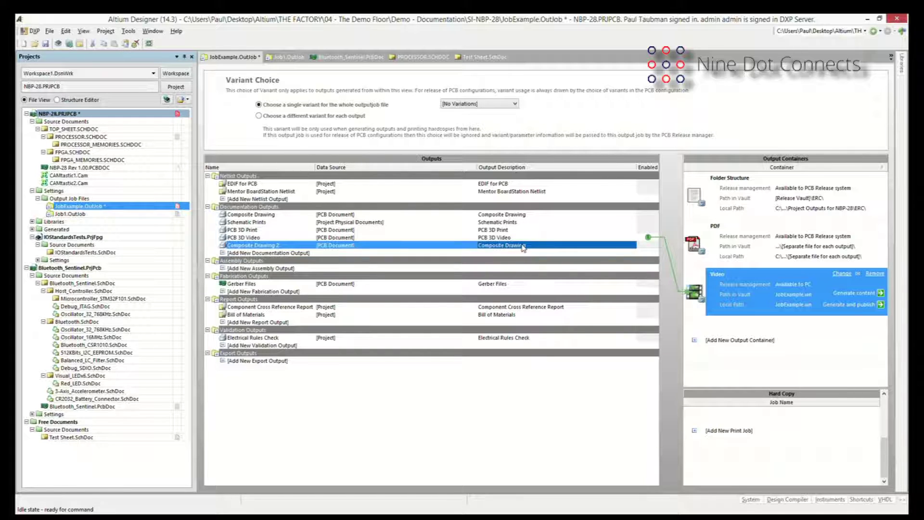
pyautogui.rightClick(518, 245)
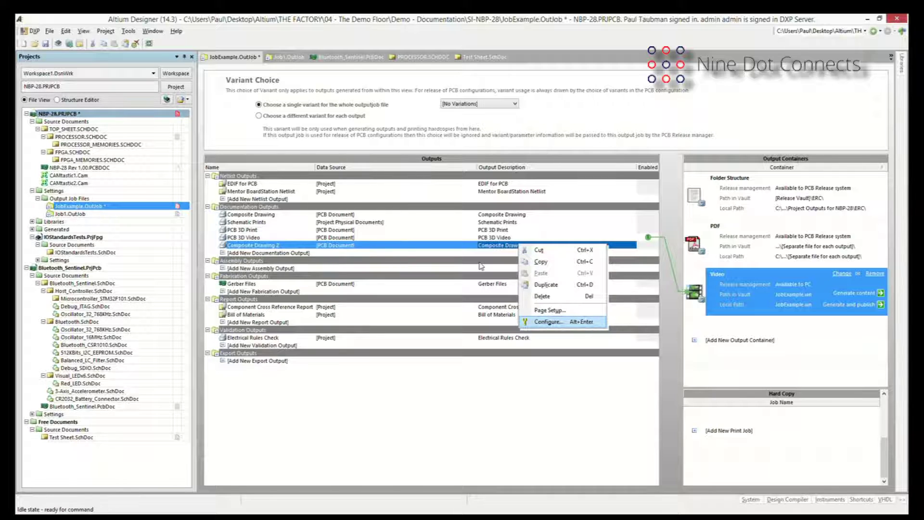
pyautogui.click(540, 323)
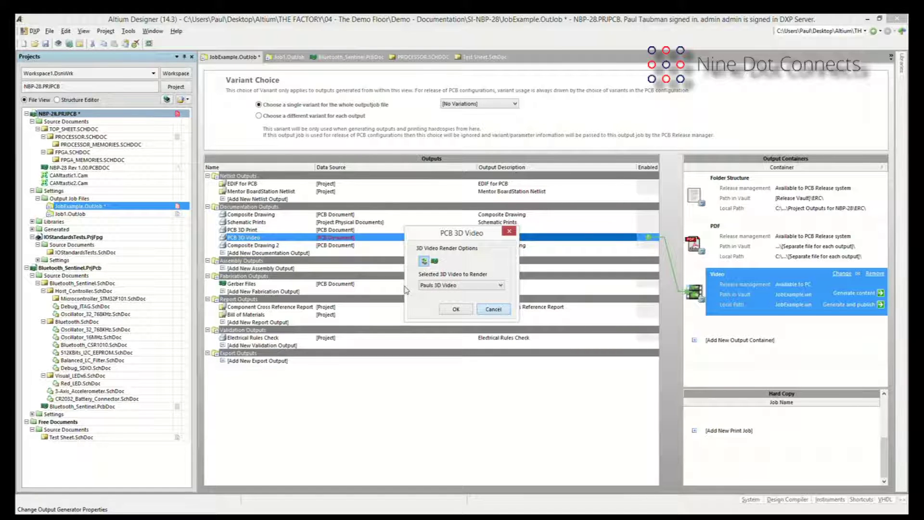
pyautogui.press('Escape')
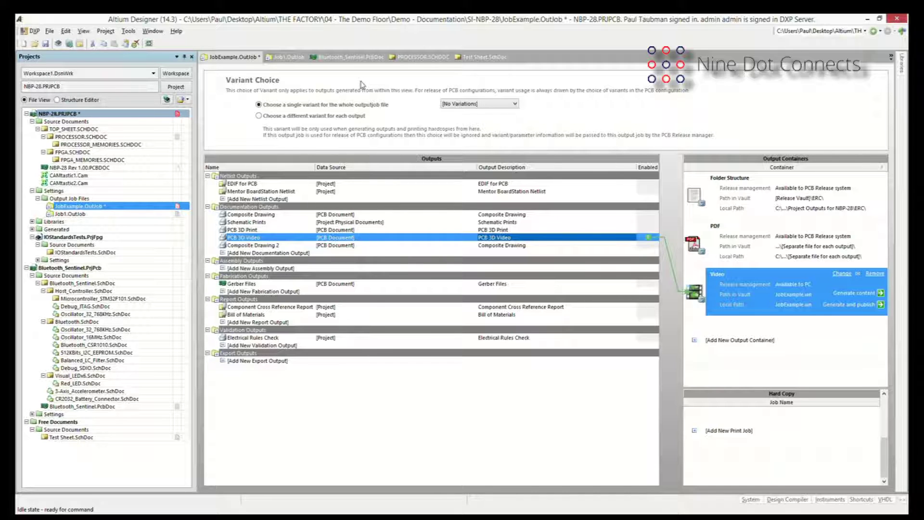
# - Open Bluetooth_Sentinel.PcbDoc in 3D and add a new 3D movie, PCB 3D Video
pyautogui.doubleClick(334, 238)
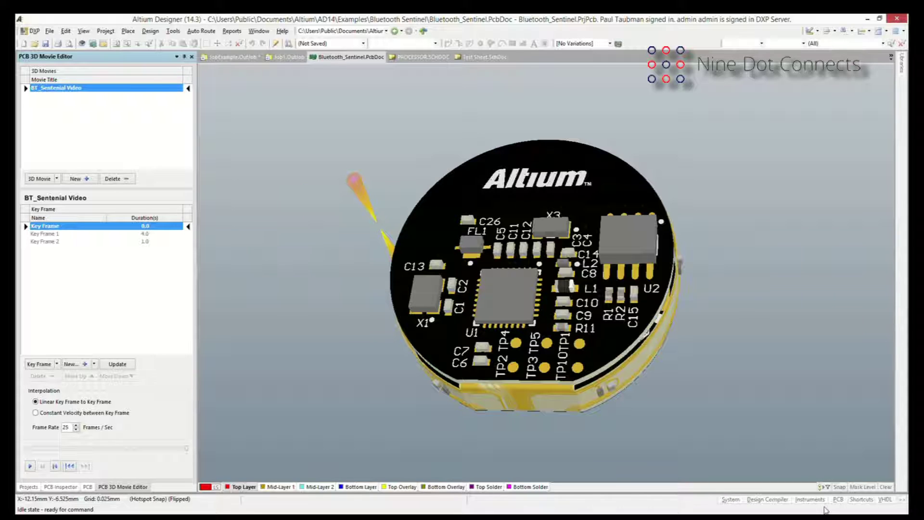
pyautogui.click(838, 499)
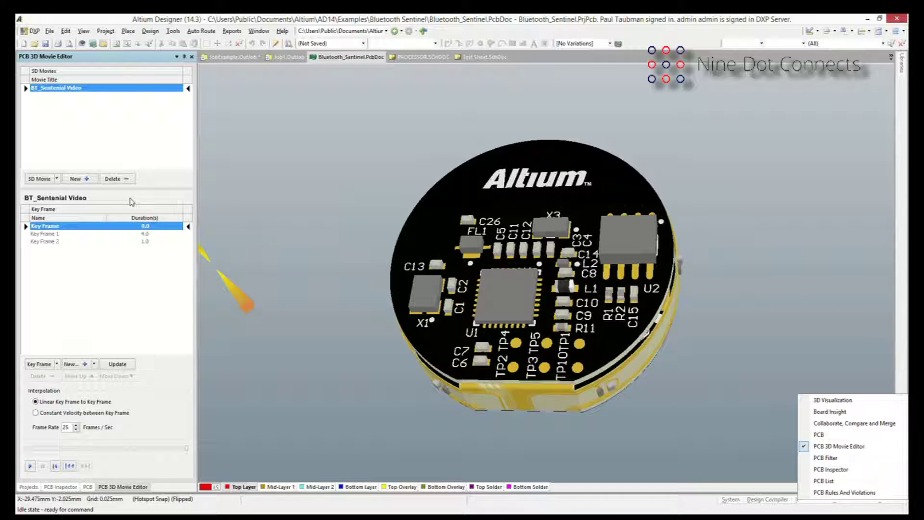
pyautogui.click(90, 133)
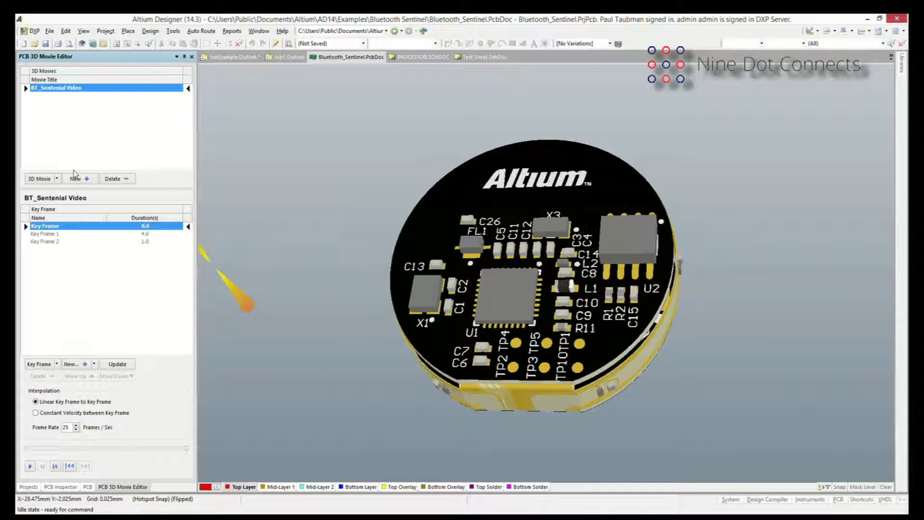
pyautogui.doubleClick(59, 117)
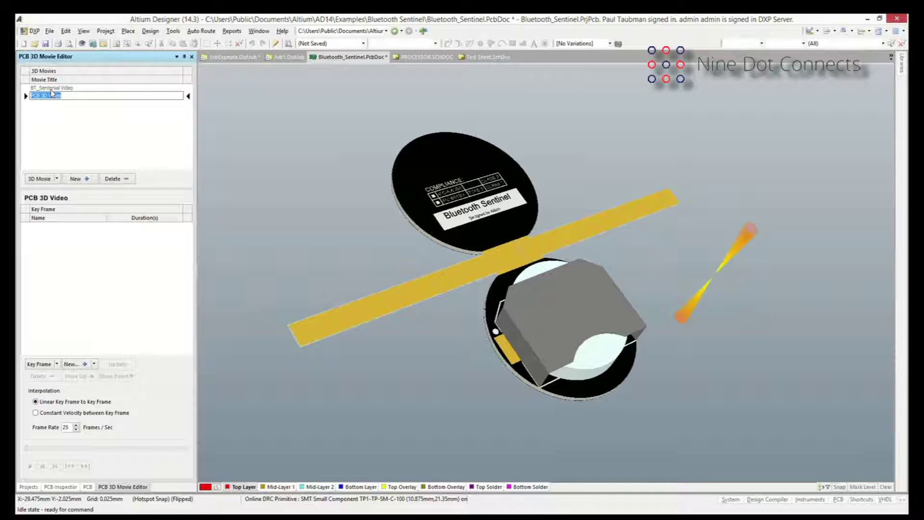
# - Delete the new PCB 3D Video movie and rotate Key Frame 2's board view to a side view
pyautogui.click(114, 179)
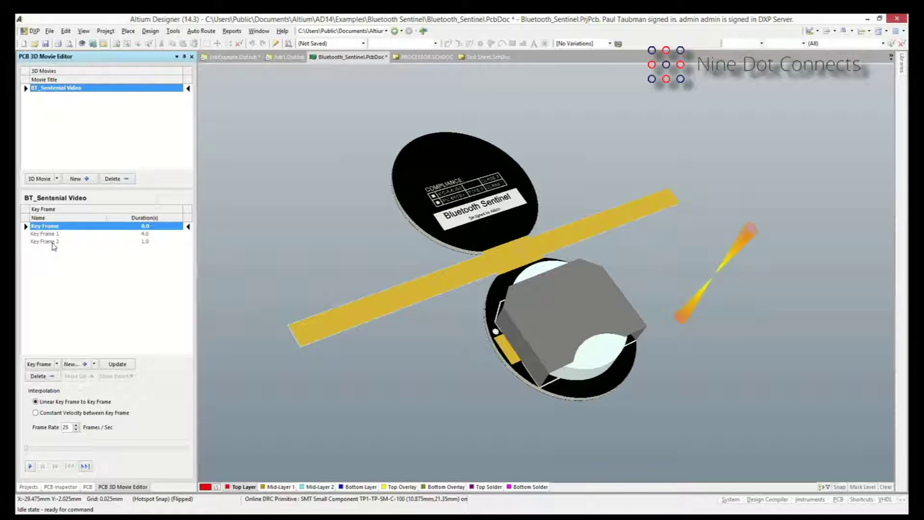
pyautogui.click(53, 242)
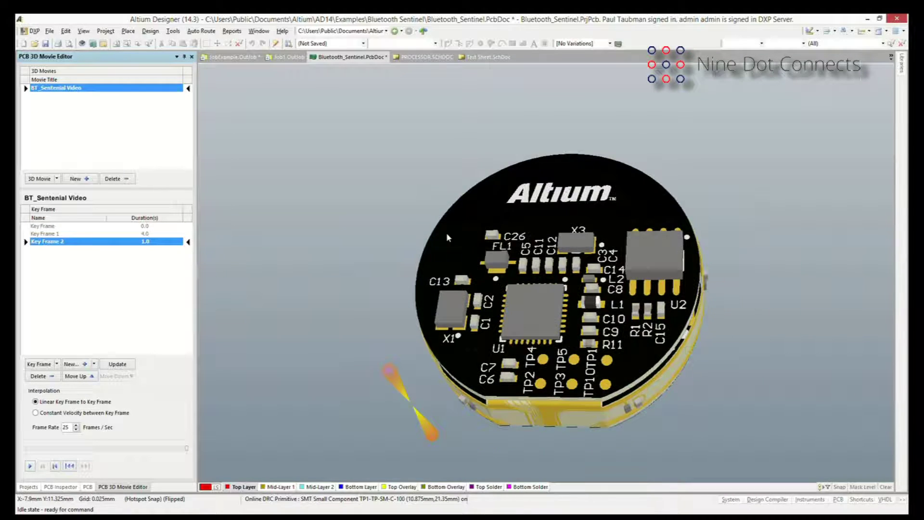
pyautogui.keyDown('shift'); pyautogui.moveTo(447, 232); pyautogui.dragTo(450, 337, button='right'); pyautogui.keyUp('shift')
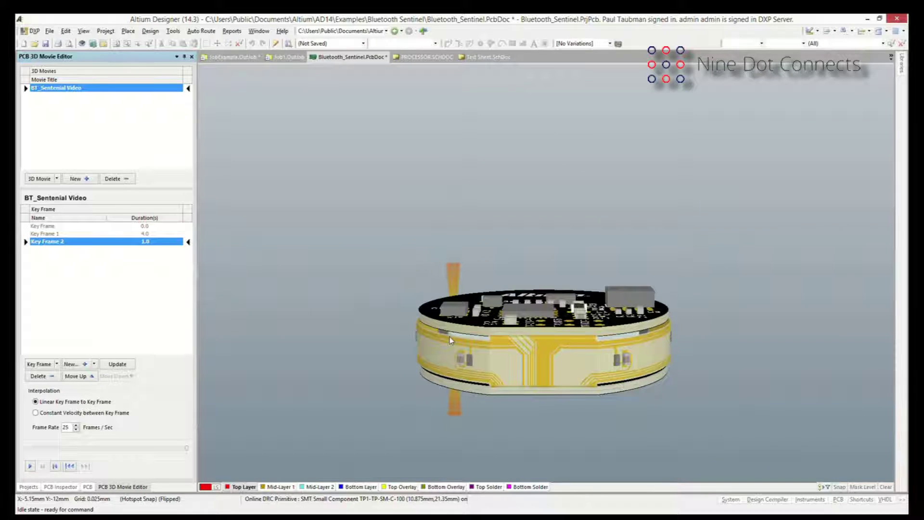
pyautogui.keyDown('ctrl'); pyautogui.scroll(2, 450, 337); pyautogui.keyUp('ctrl')
# - Add Key Frame 3 from the side view lasting 2.0 seconds and play BT_Sentenial Video
pyautogui.click(41, 364)
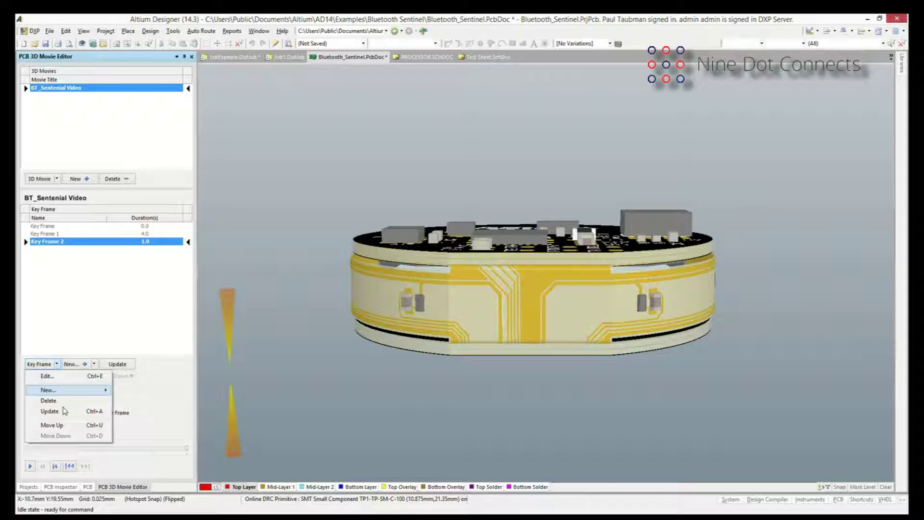
pyautogui.moveTo(103, 390)
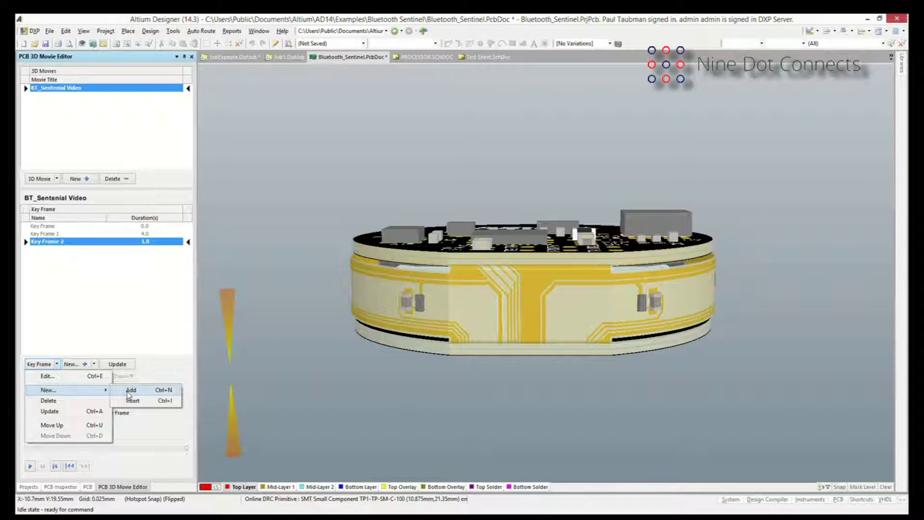
pyautogui.click(130, 391)
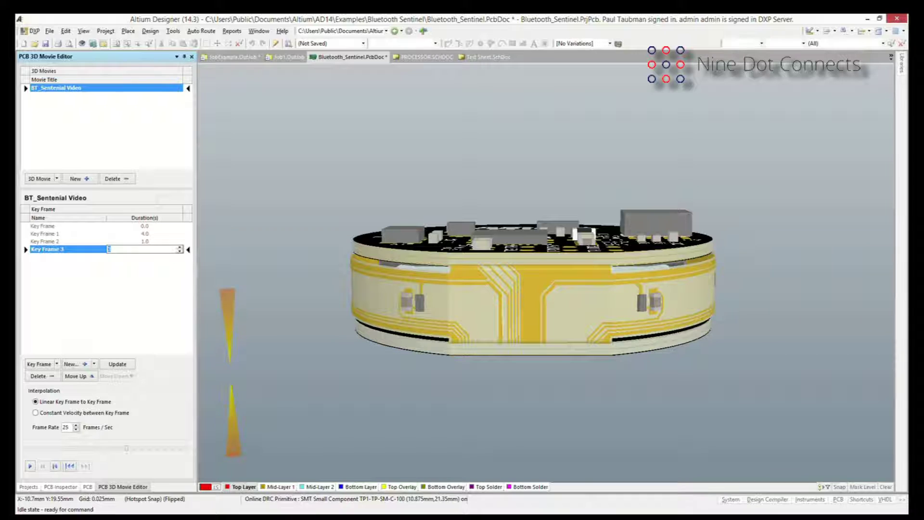
pyautogui.write('2')
pyautogui.press('Return')
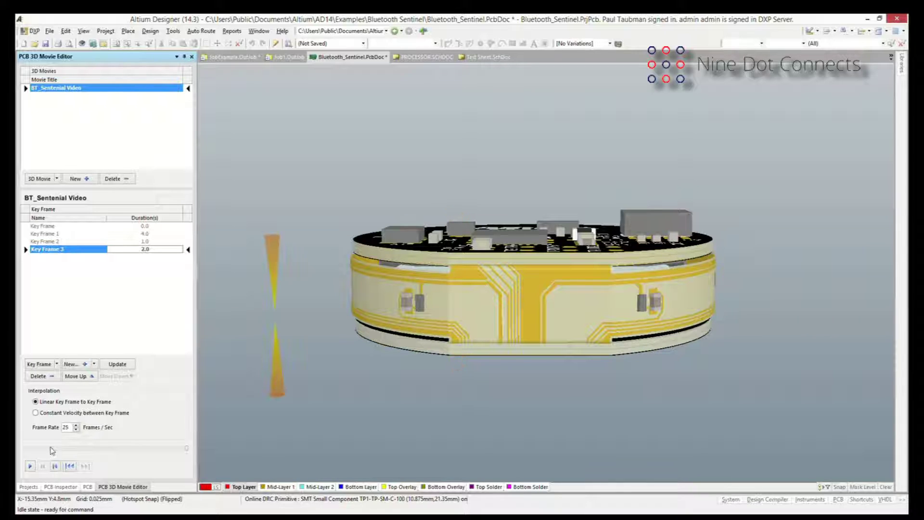
pyautogui.click(30, 466)
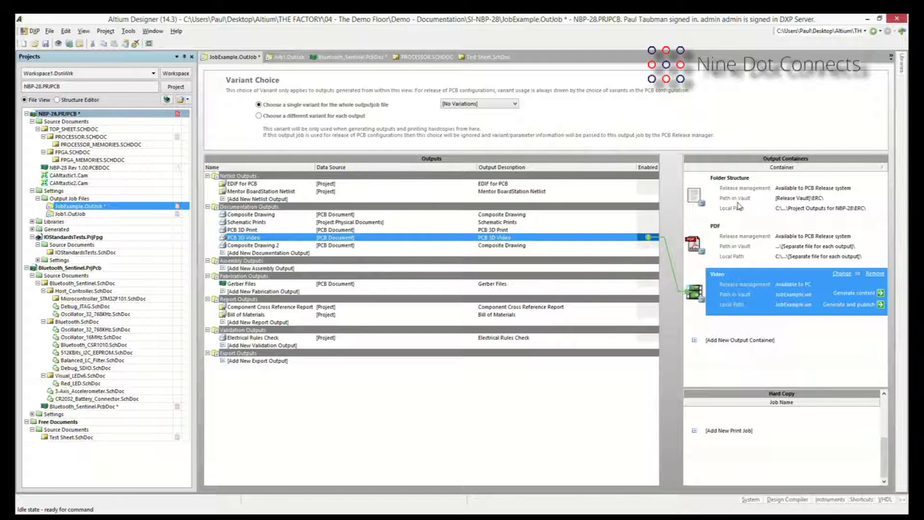
# - Review the Folder Structure, PDF and Video container links, then enable Mentor BoardStation Netlist for Folder Structure
pyautogui.click(736, 206)
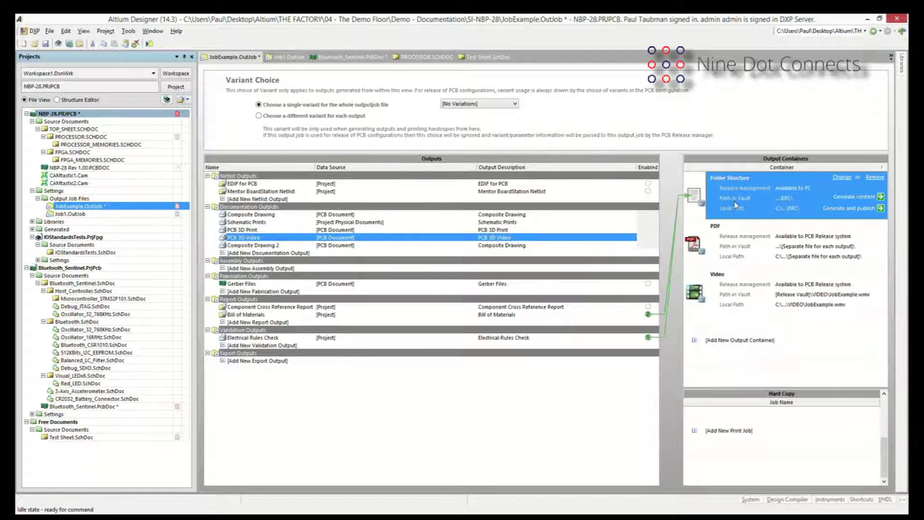
pyautogui.click(720, 246)
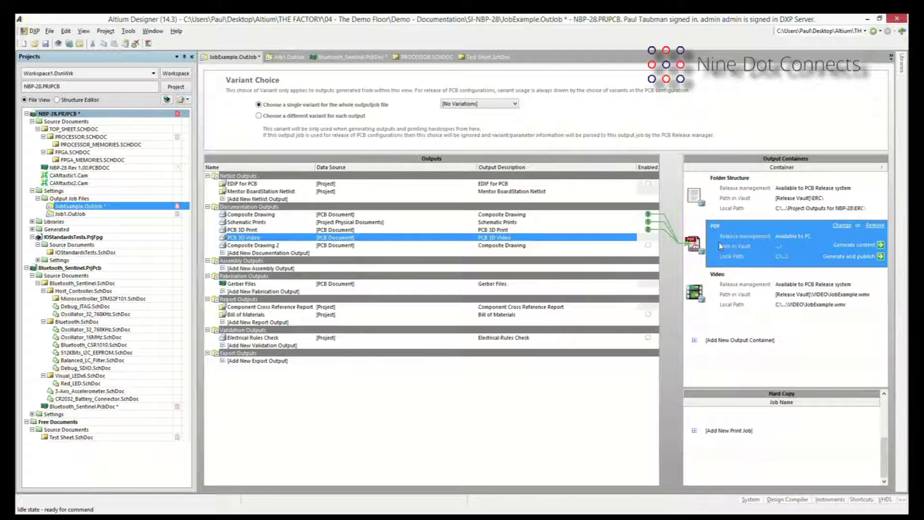
pyautogui.click(726, 296)
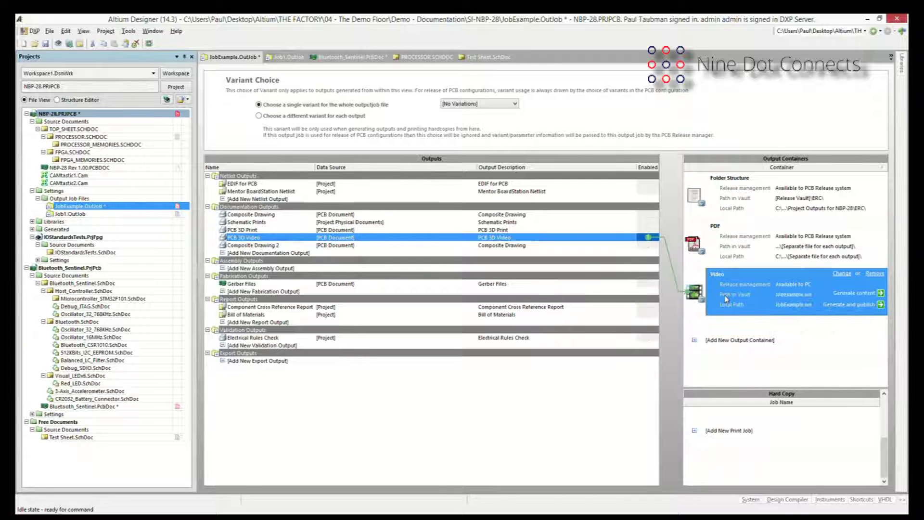
pyautogui.click(763, 210)
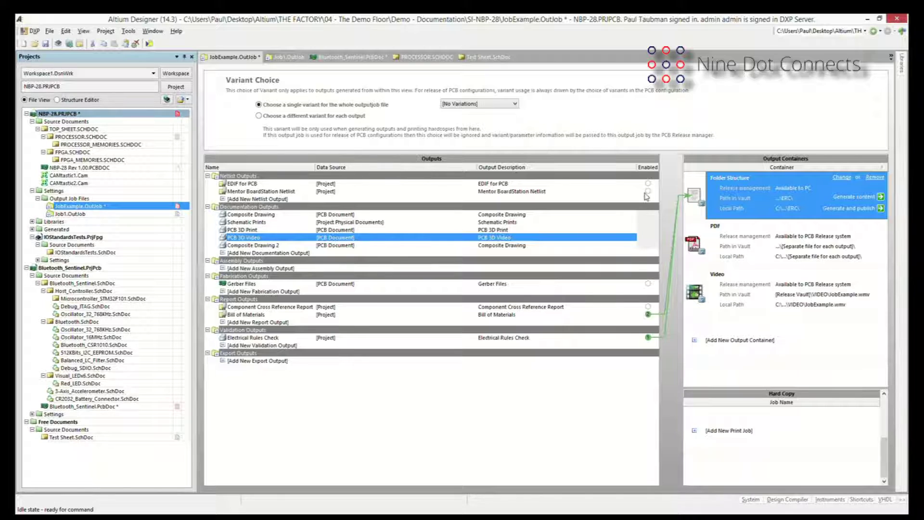
pyautogui.click(648, 192)
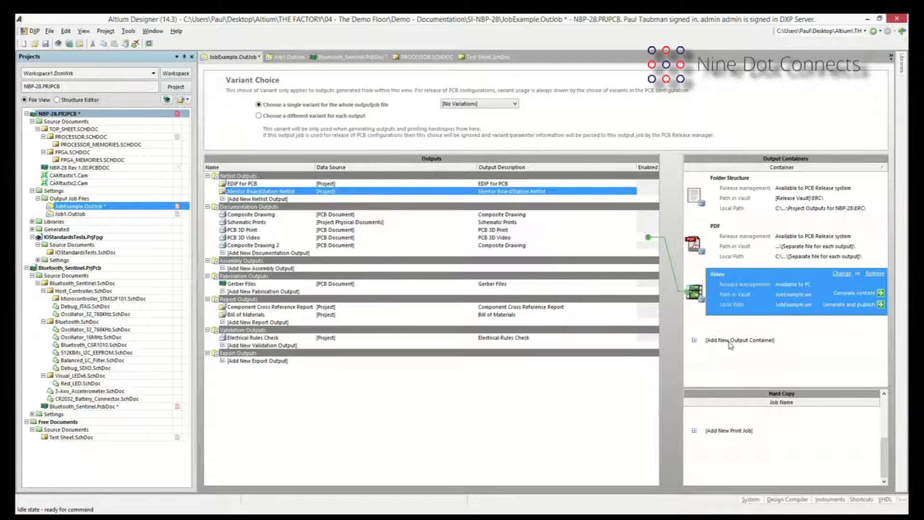
pyautogui.click(730, 341)
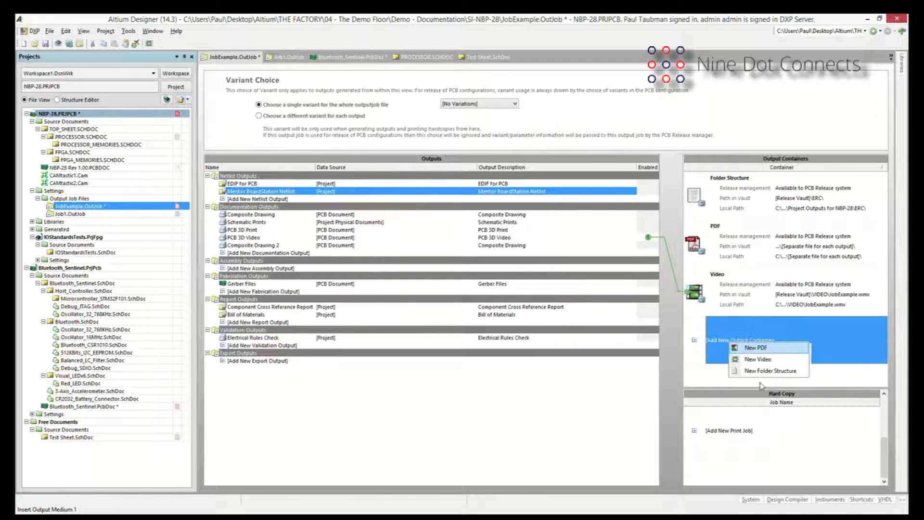
# - Browse the output container types without adding one, then open the PDF container's settings
pyautogui.press('Down')
pyautogui.press('Down')
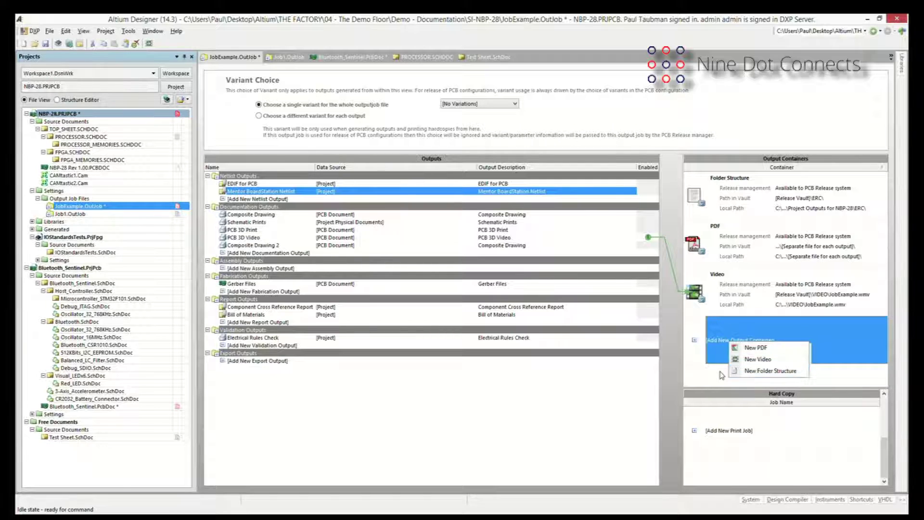
pyautogui.press('Escape')
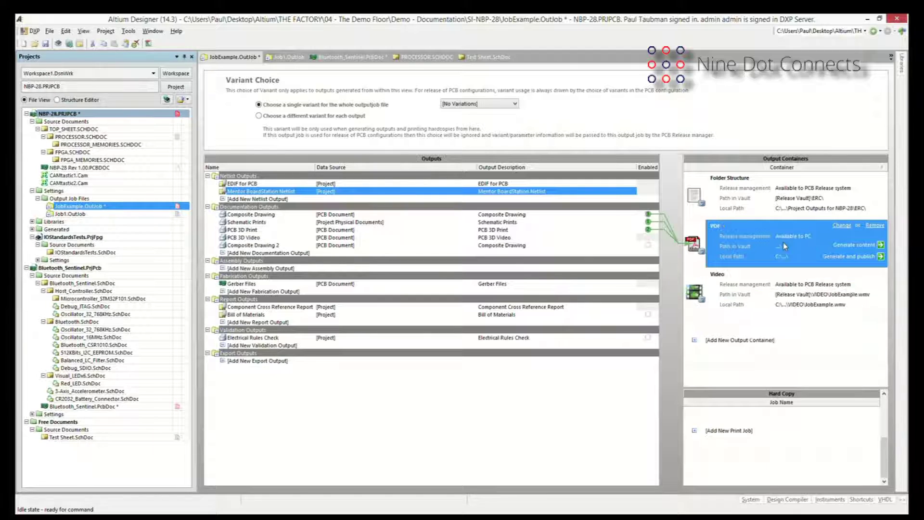
pyautogui.click(836, 227)
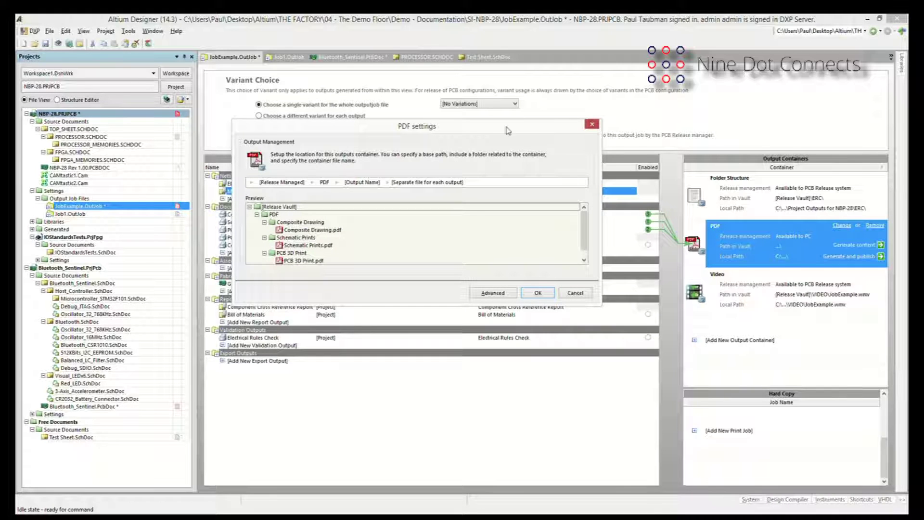
# - Move the PDF settings dialog aside, view its Advanced options, and close it unchanged
pyautogui.moveTo(508, 130); pyautogui.dragTo(510, 126)
pyautogui.moveTo(389, 129); pyautogui.dragTo(395, 116)
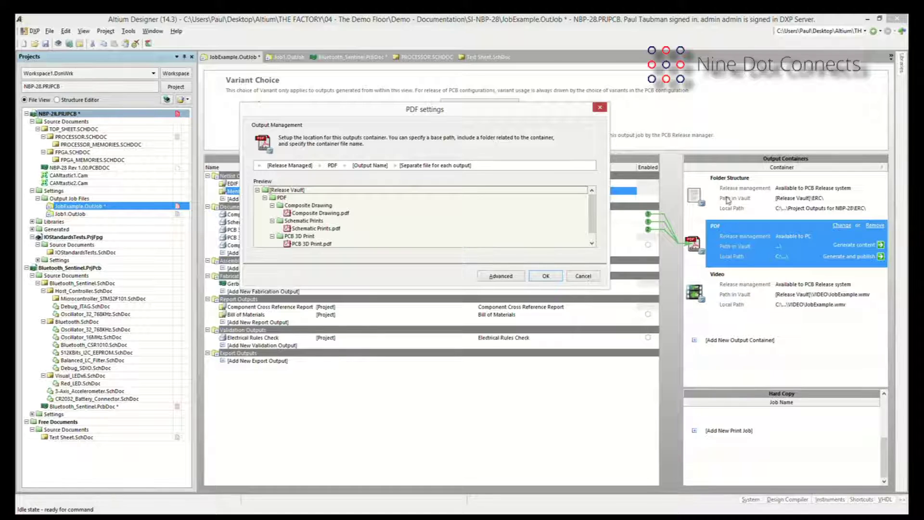
pyautogui.click(494, 280)
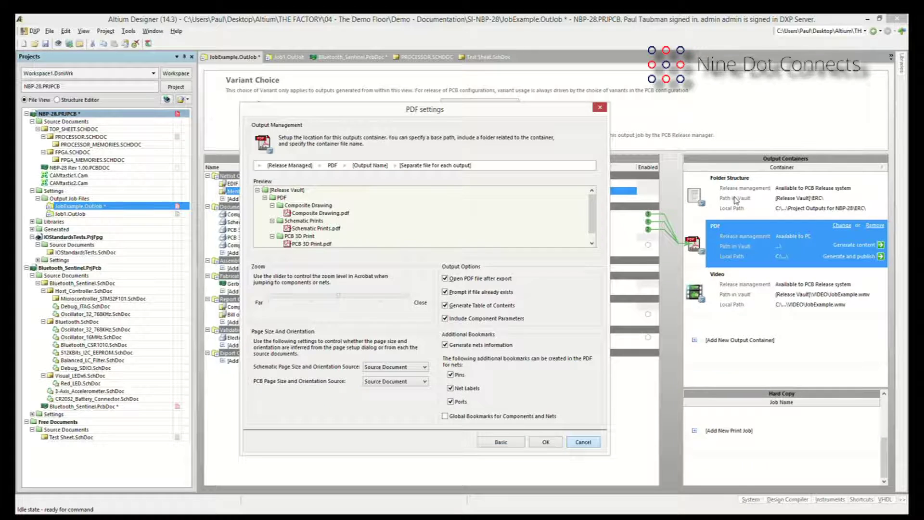
pyautogui.press('Escape')
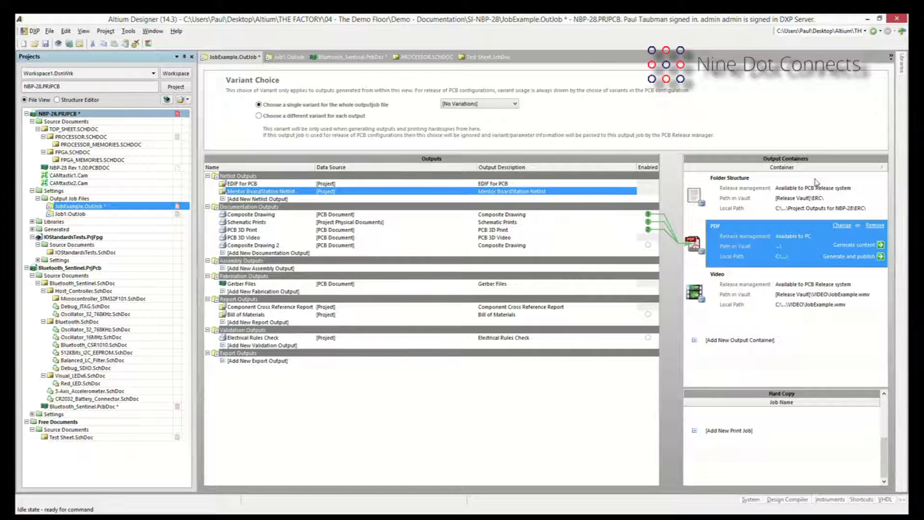
pyautogui.click(817, 182)
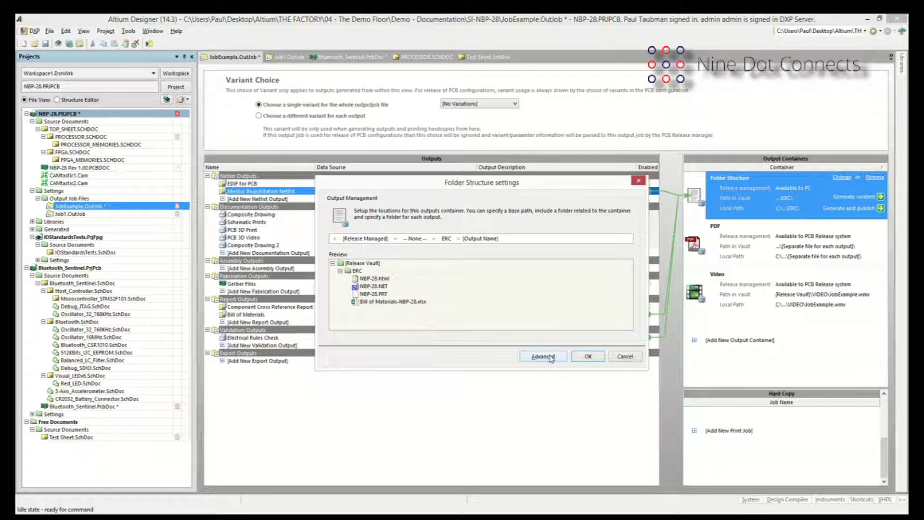
pyautogui.click(551, 358)
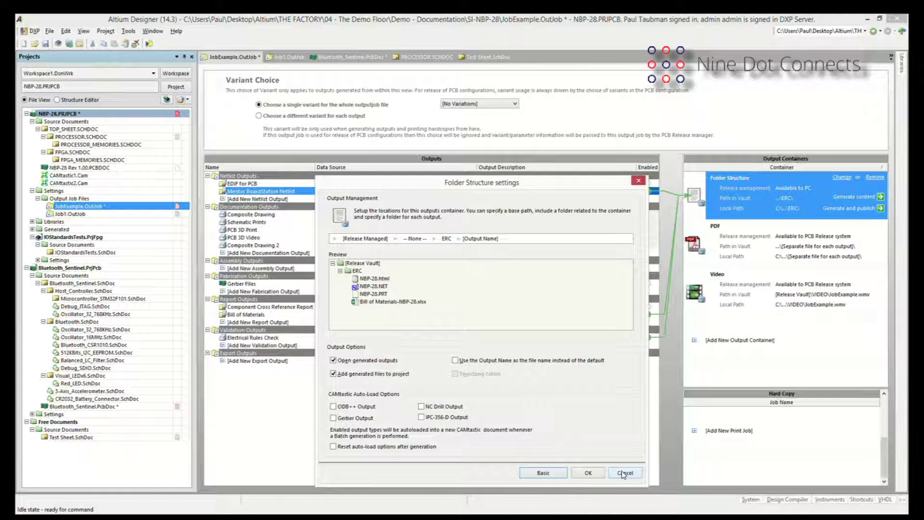
pyautogui.press('Escape')
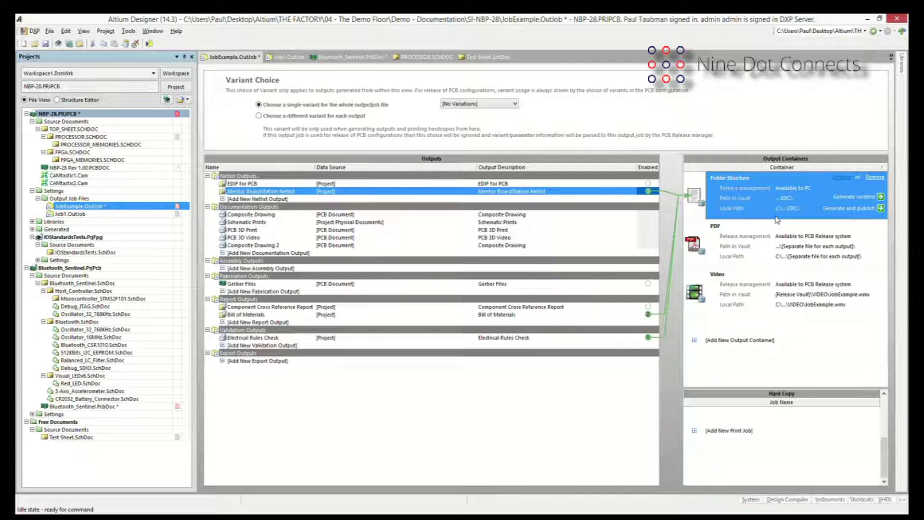
# - Reopen the PDF container settings, try a Manually Managed base path, and show the container-folder options
pyautogui.click(847, 233)
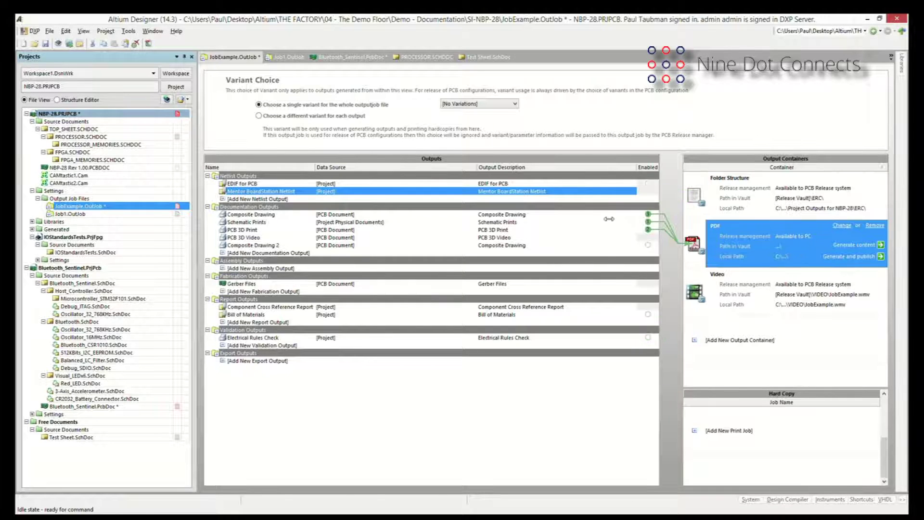
pyautogui.click(842, 225)
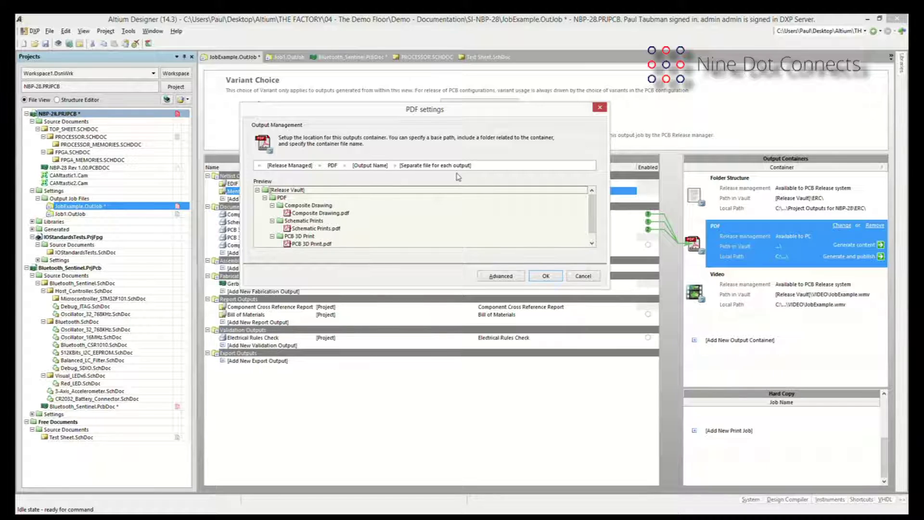
pyautogui.click(299, 167)
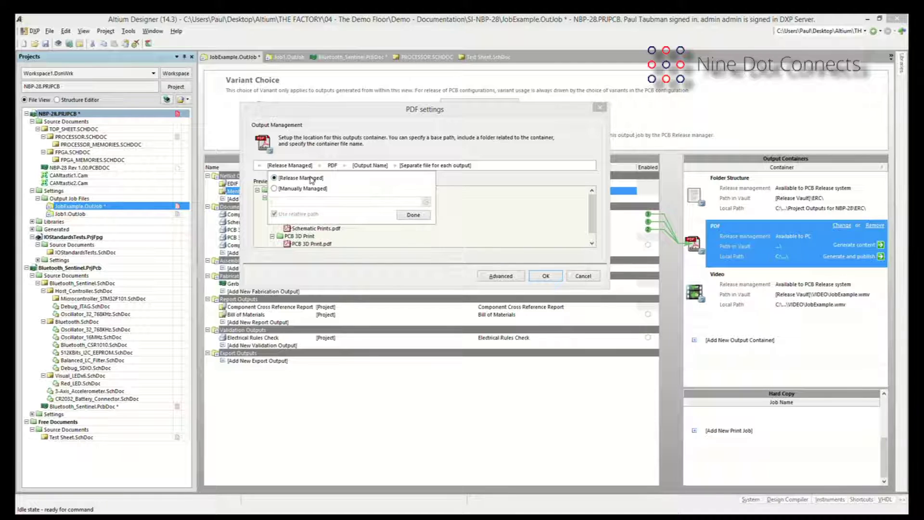
pyautogui.click(276, 189)
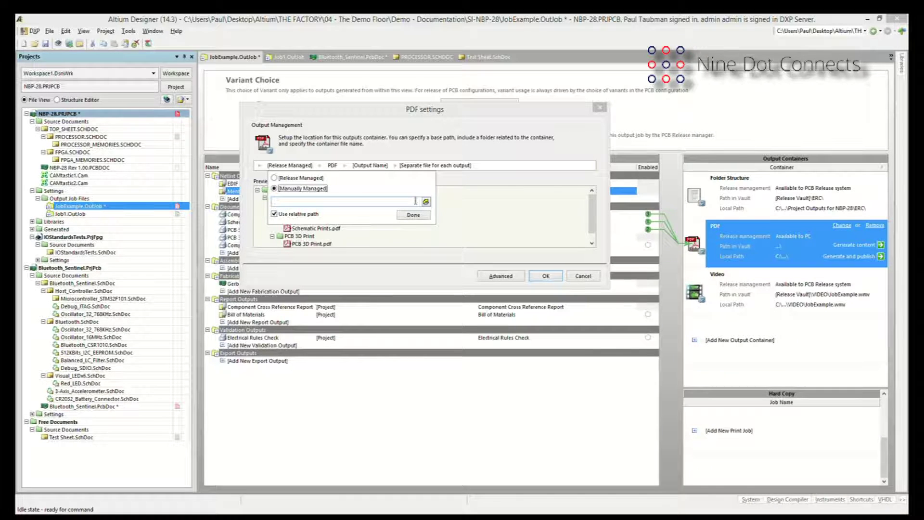
pyautogui.click(333, 169)
pyautogui.click(333, 169)
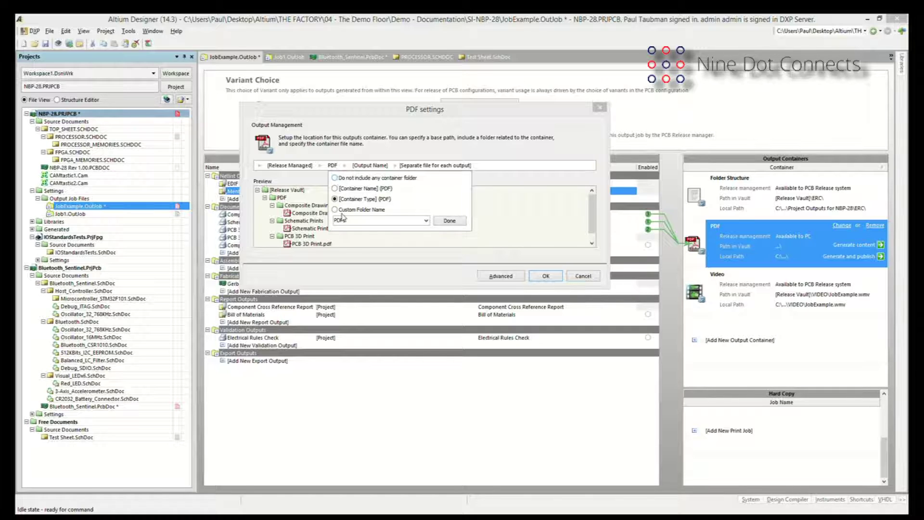
# - Keep the PDF container folder named by Container Type (PDF) after reviewing fields like =CurrentTime
pyautogui.click(426, 222)
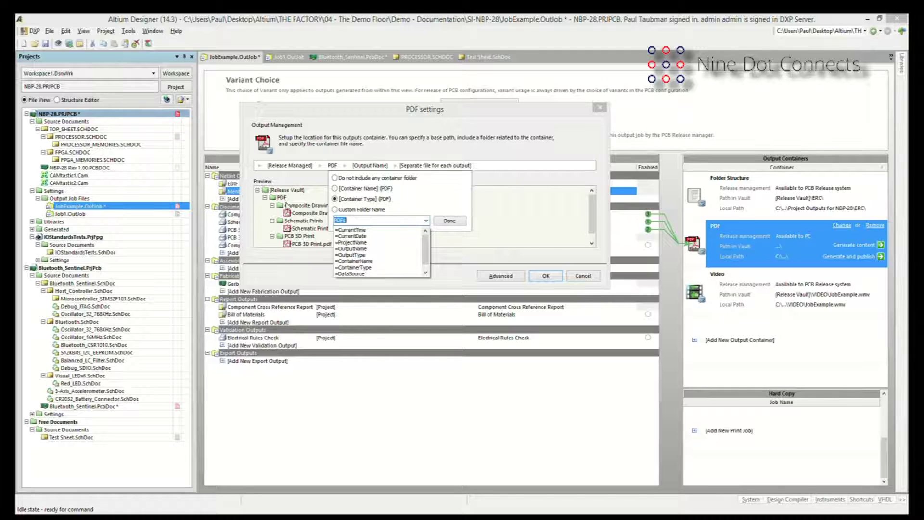
pyautogui.press('Escape')
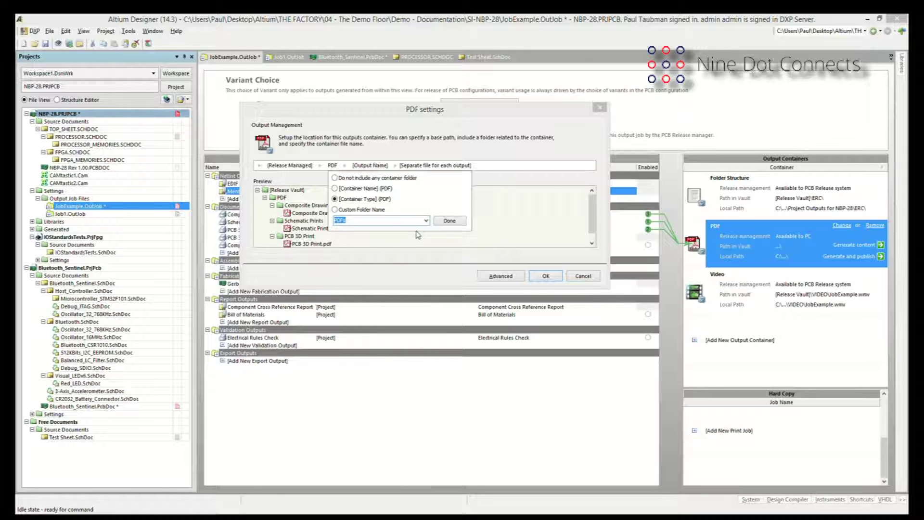
pyautogui.press('Down')
pyautogui.click(449, 221)
pyautogui.click(449, 222)
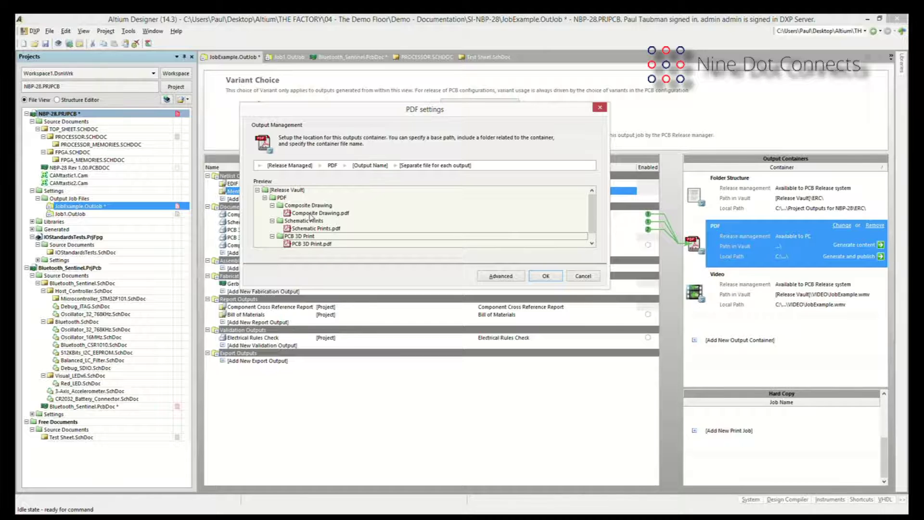
pyautogui.click(332, 166)
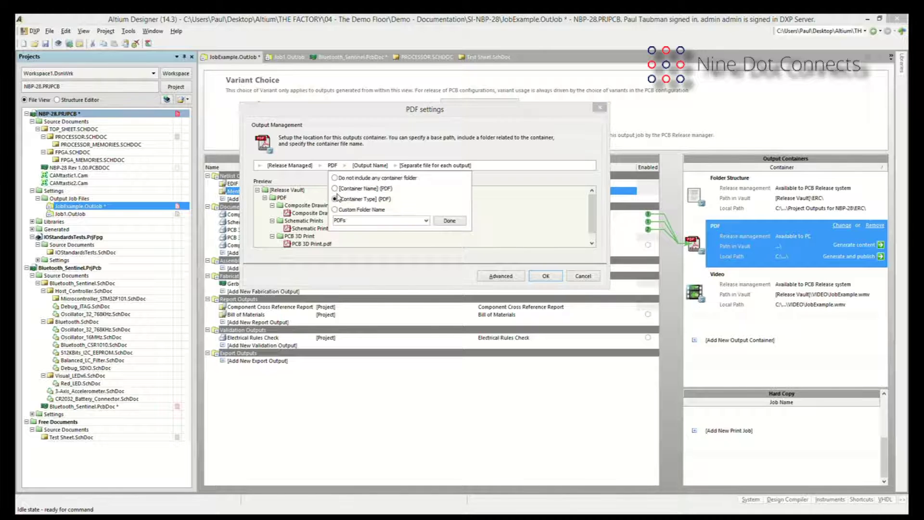
# - Keep each PDF output in its own [Output Name] folder
pyautogui.click(383, 166)
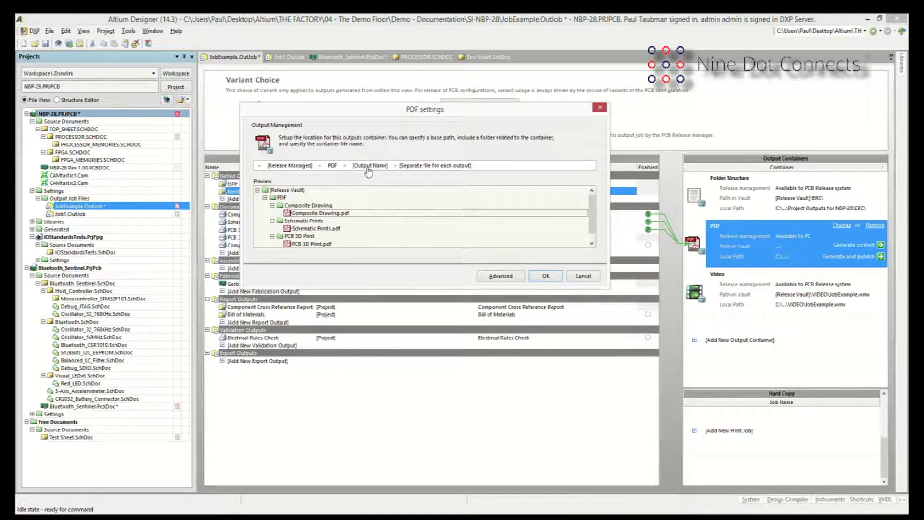
pyautogui.click(369, 168)
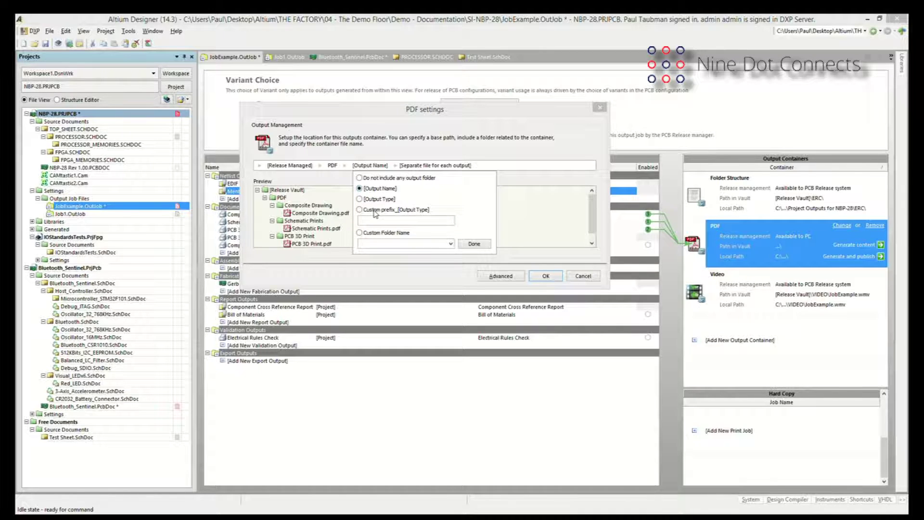
pyautogui.click(409, 112)
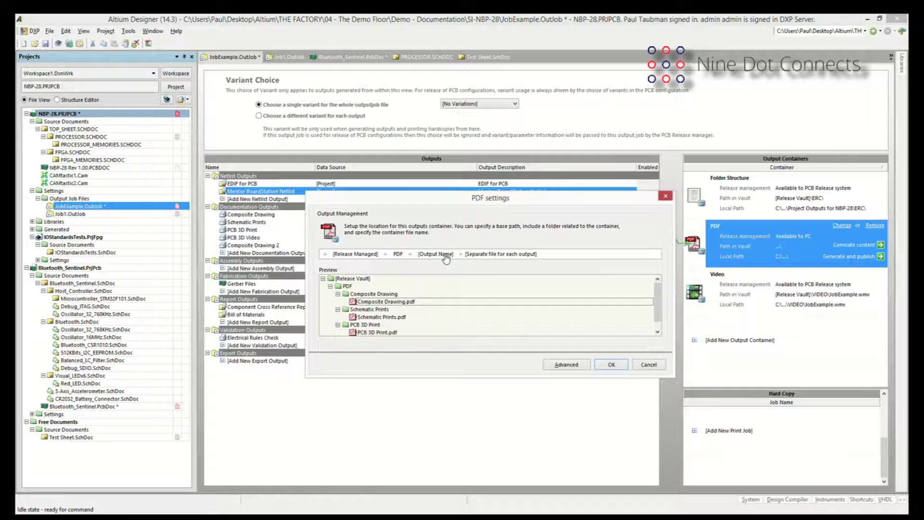
pyautogui.click(445, 256)
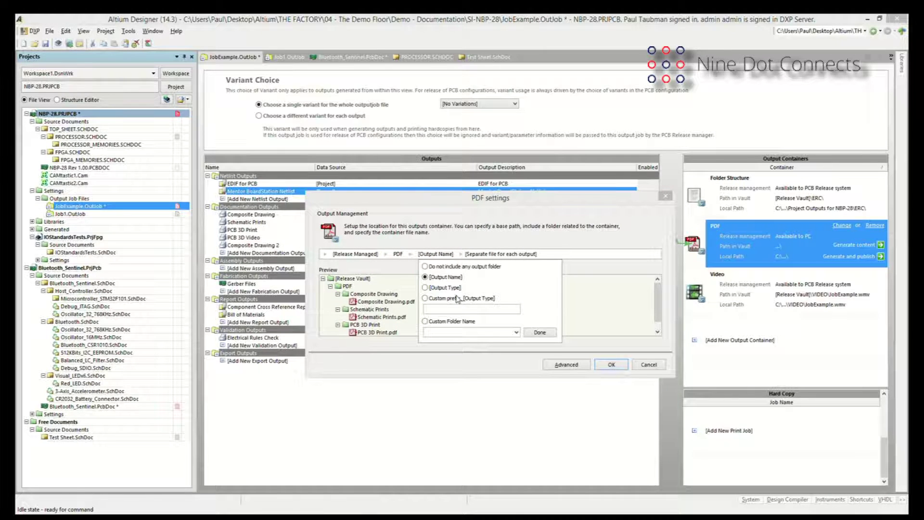
pyautogui.click(499, 257)
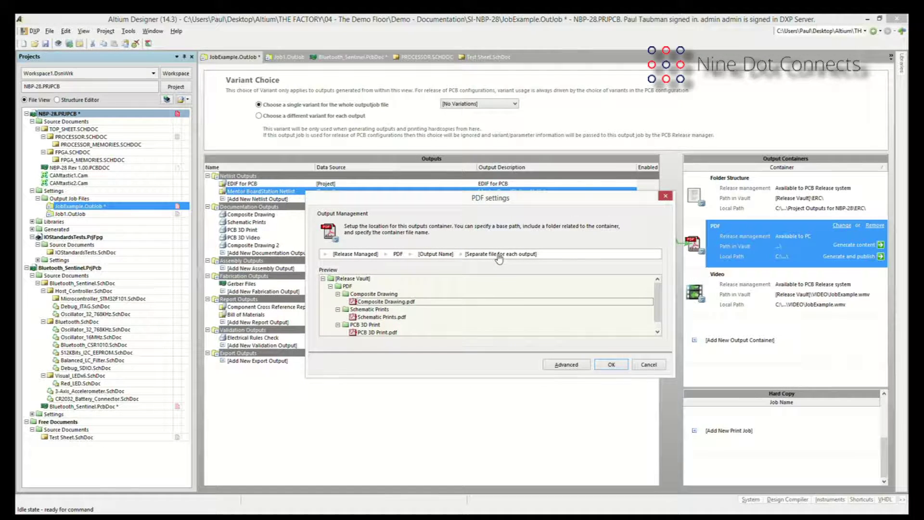
# - Keep a separate file for each output named by output name and close the PDF settings
pyautogui.click(499, 256)
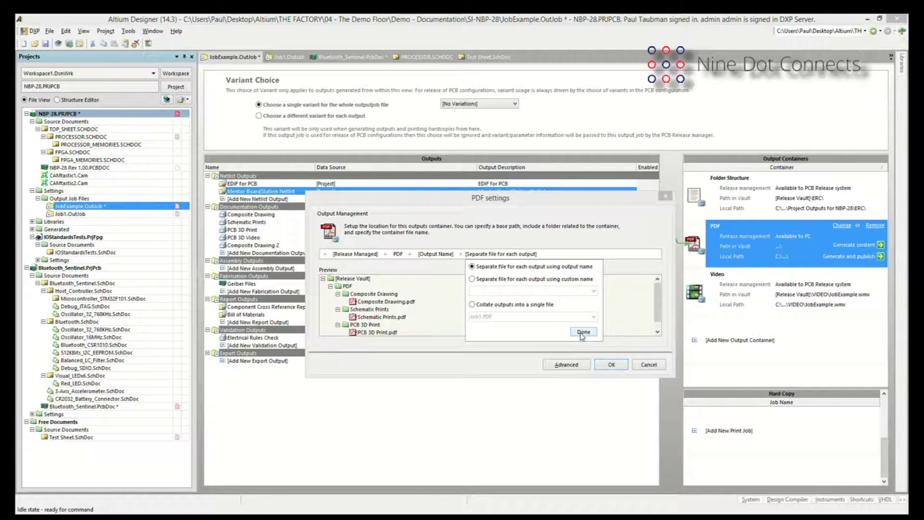
pyautogui.click(610, 366)
pyautogui.click(609, 365)
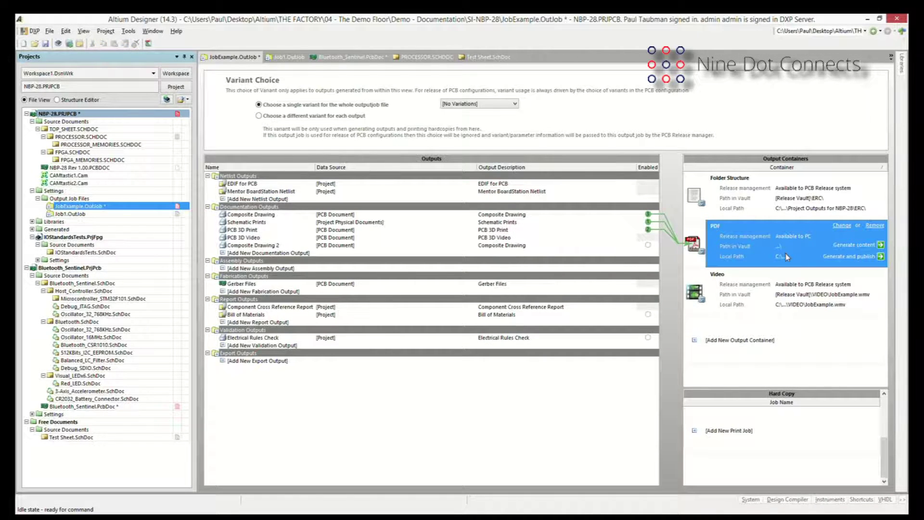
# - Open Publishing Destinations management from the PDF container's Generate and publish choices
pyautogui.click(847, 247)
pyautogui.click(832, 256)
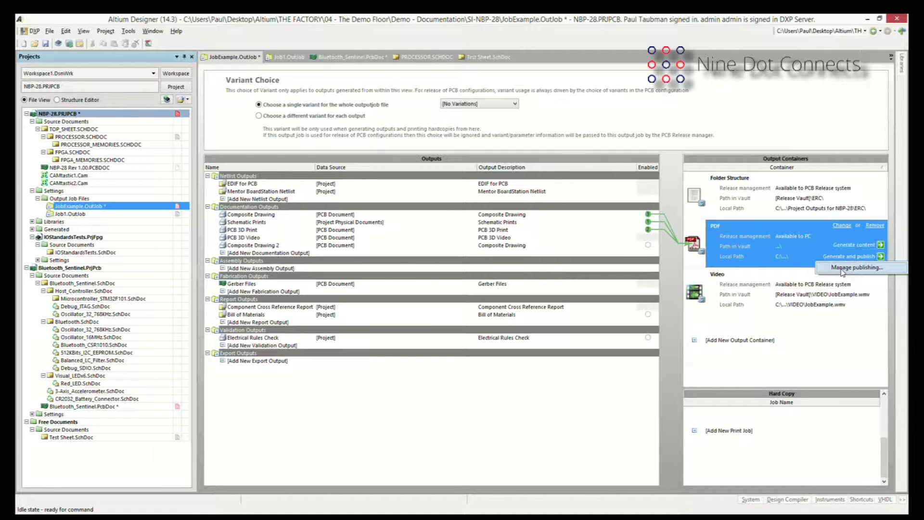
pyautogui.click(842, 267)
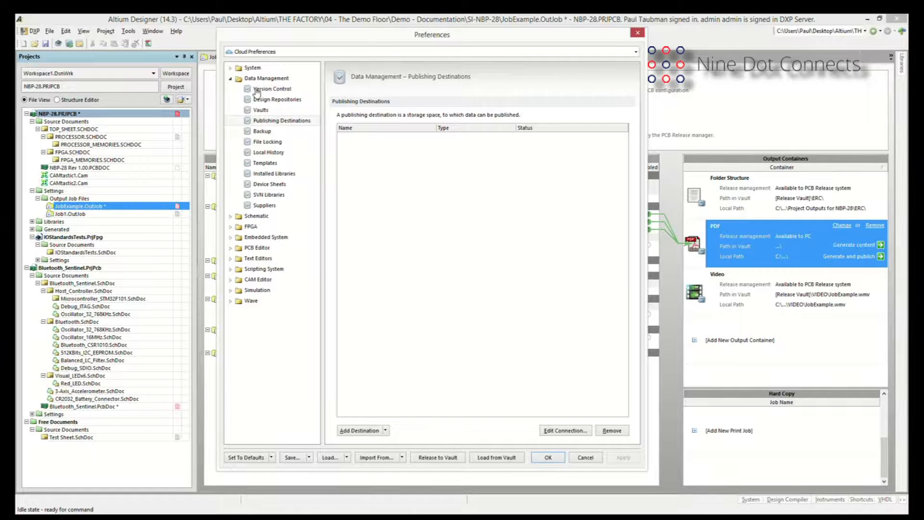
pyautogui.click(385, 431)
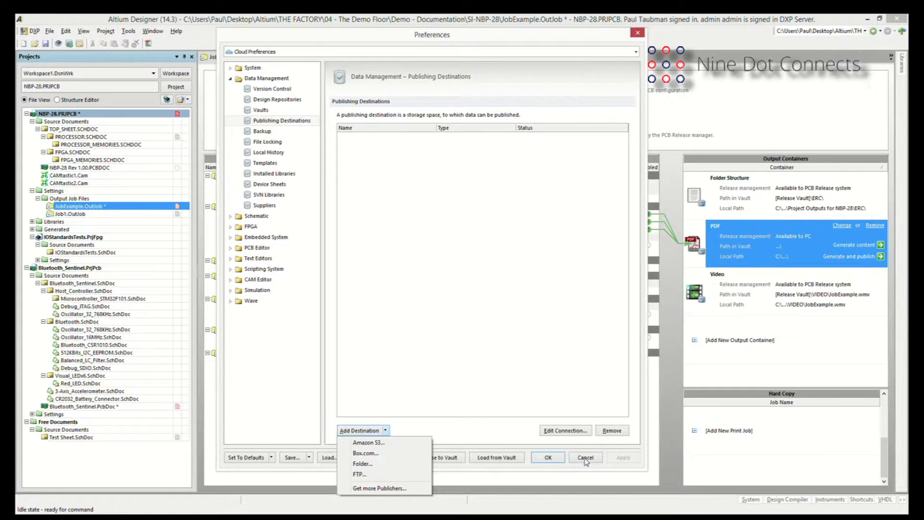
pyautogui.click(586, 461)
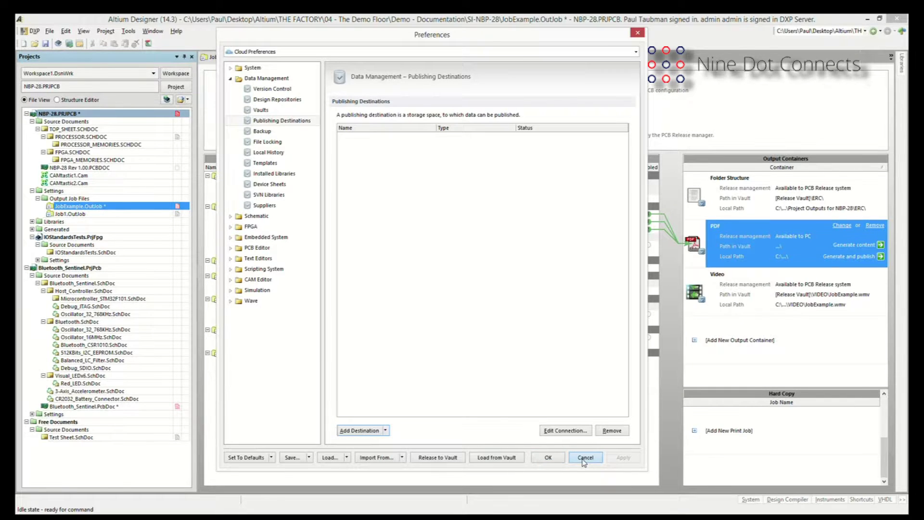
pyautogui.click(585, 458)
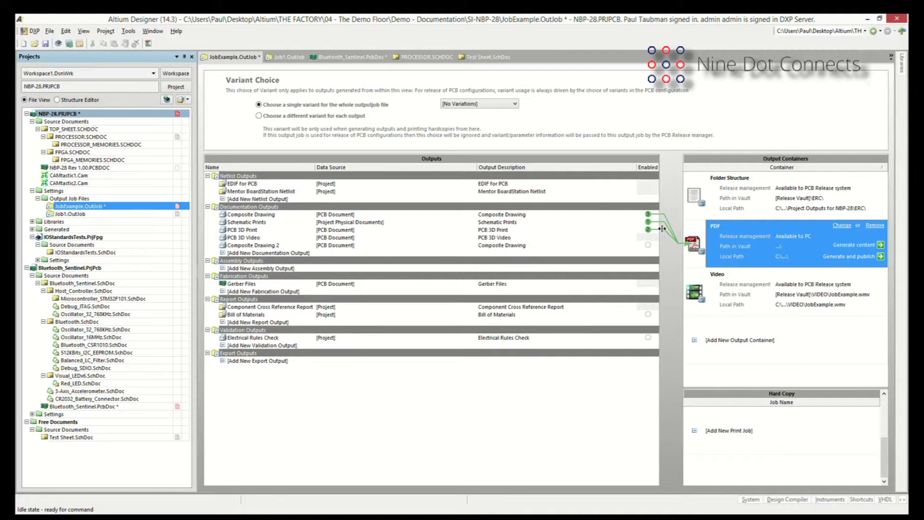